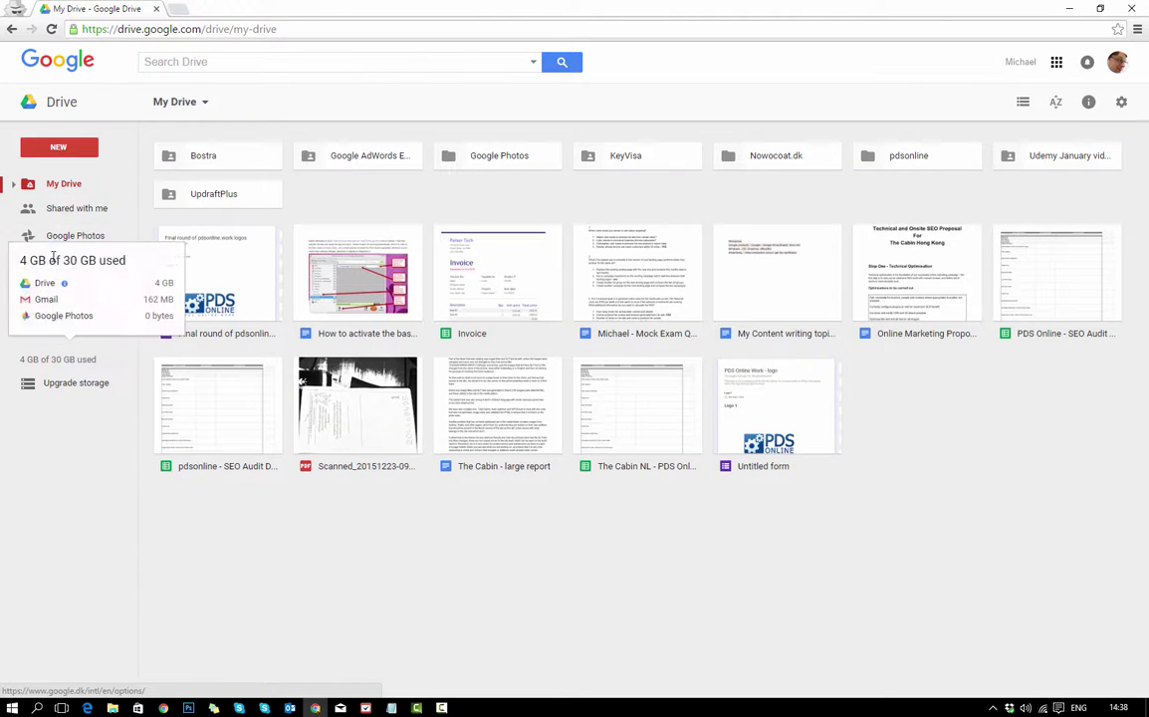
Browse My Drive, Shared with me and Starred, selecting the 2016.zip file along the way.
click(50, 190)
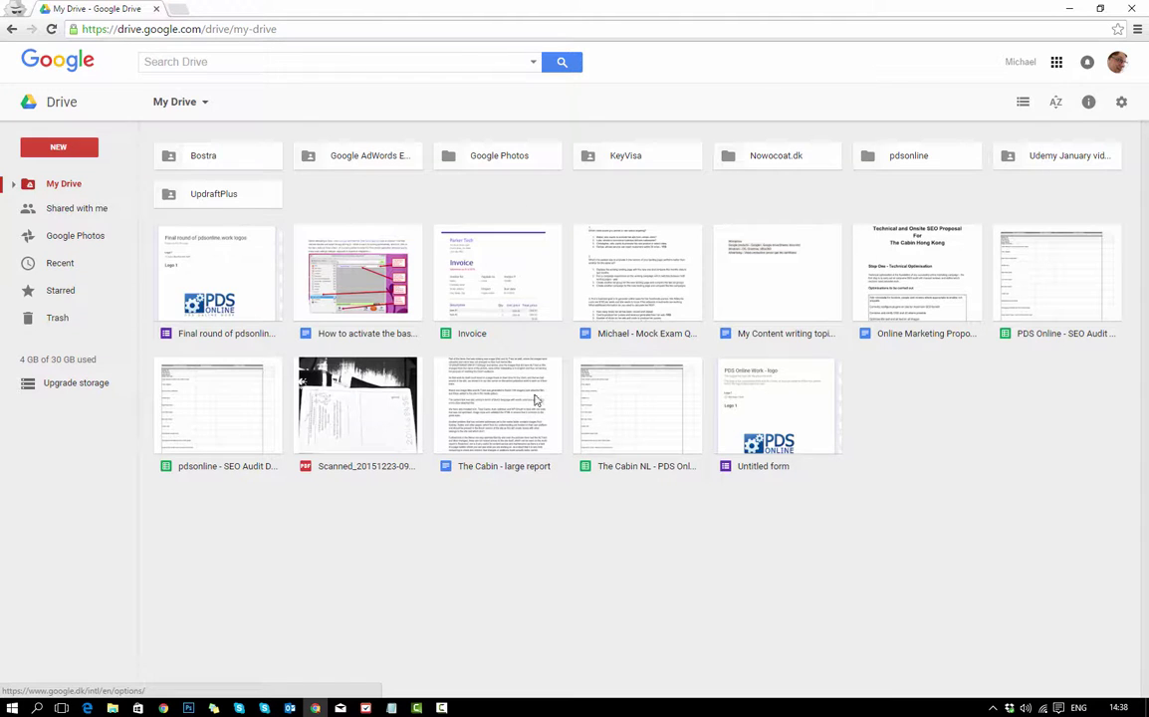
click(87, 214)
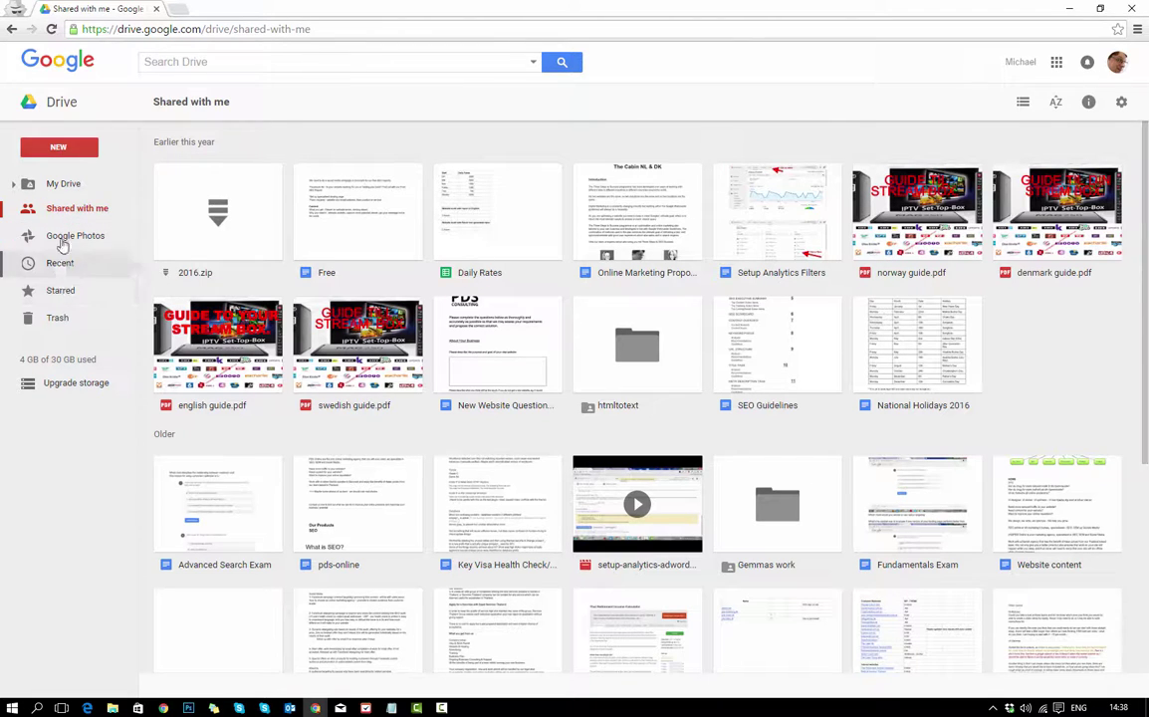
click(48, 184)
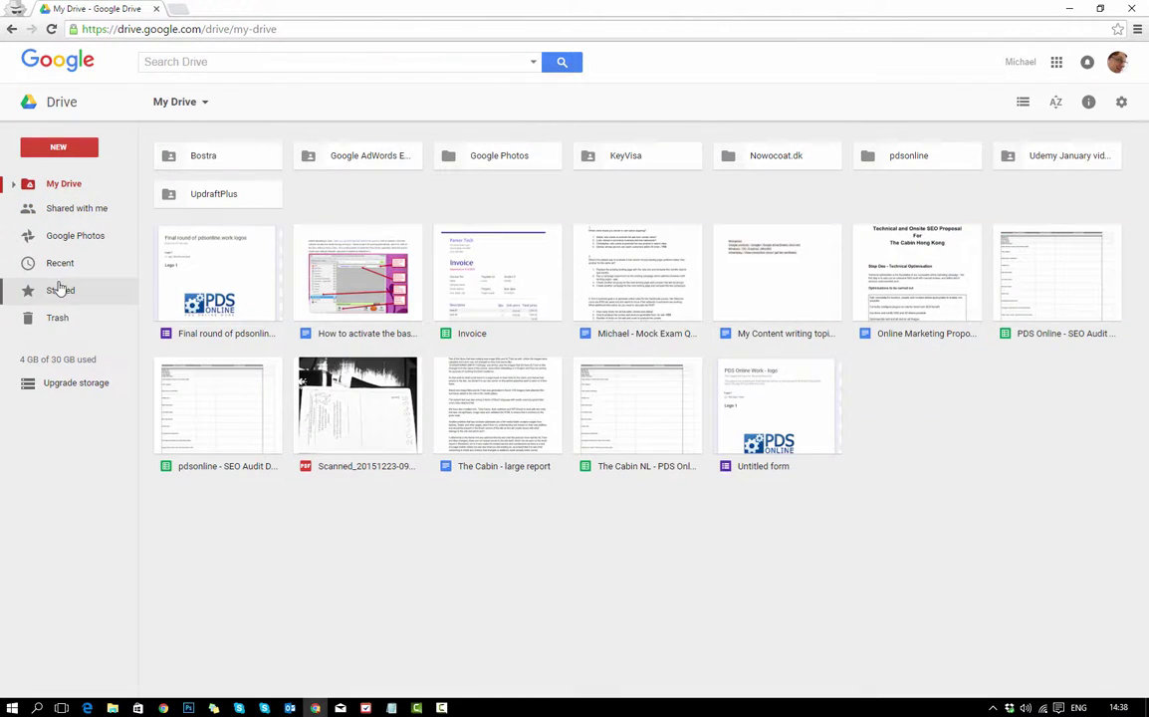
click(60, 297)
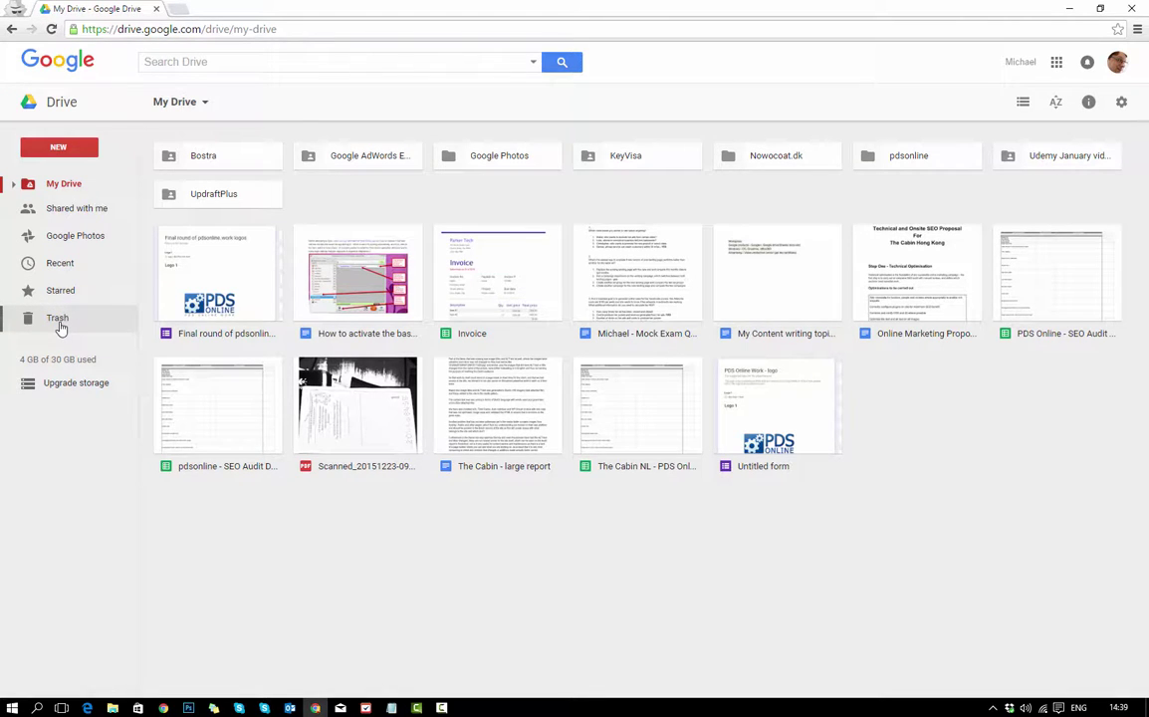
mouse_move(50, 361)
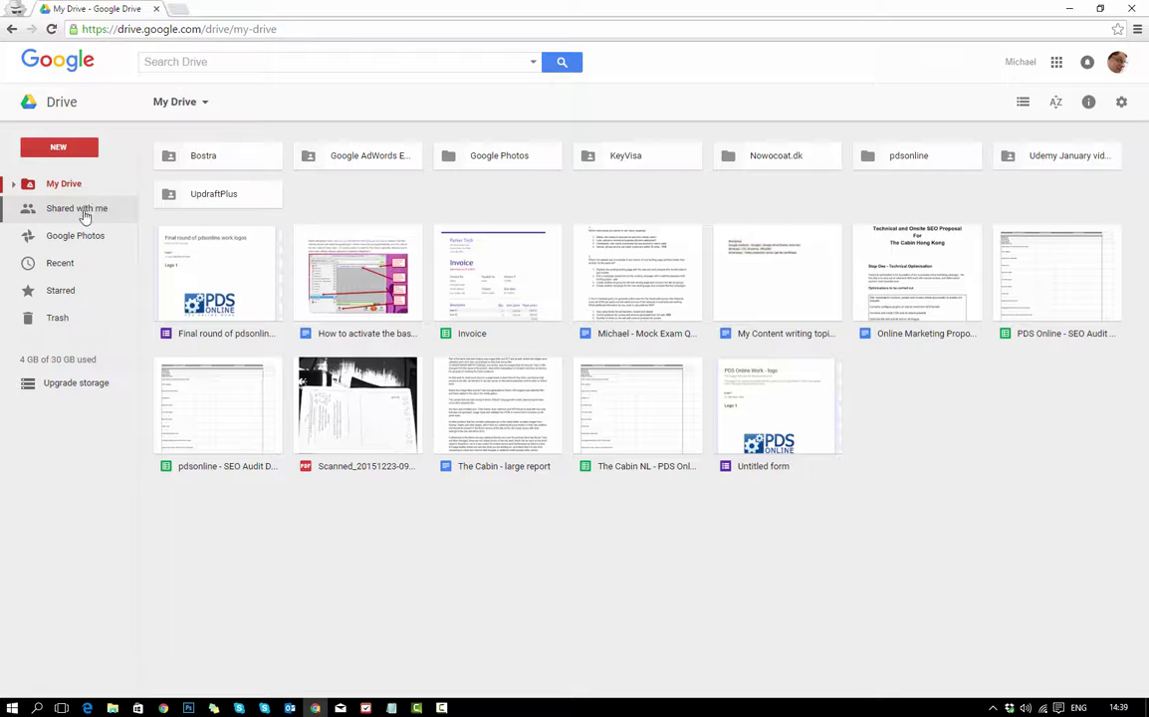
click(85, 217)
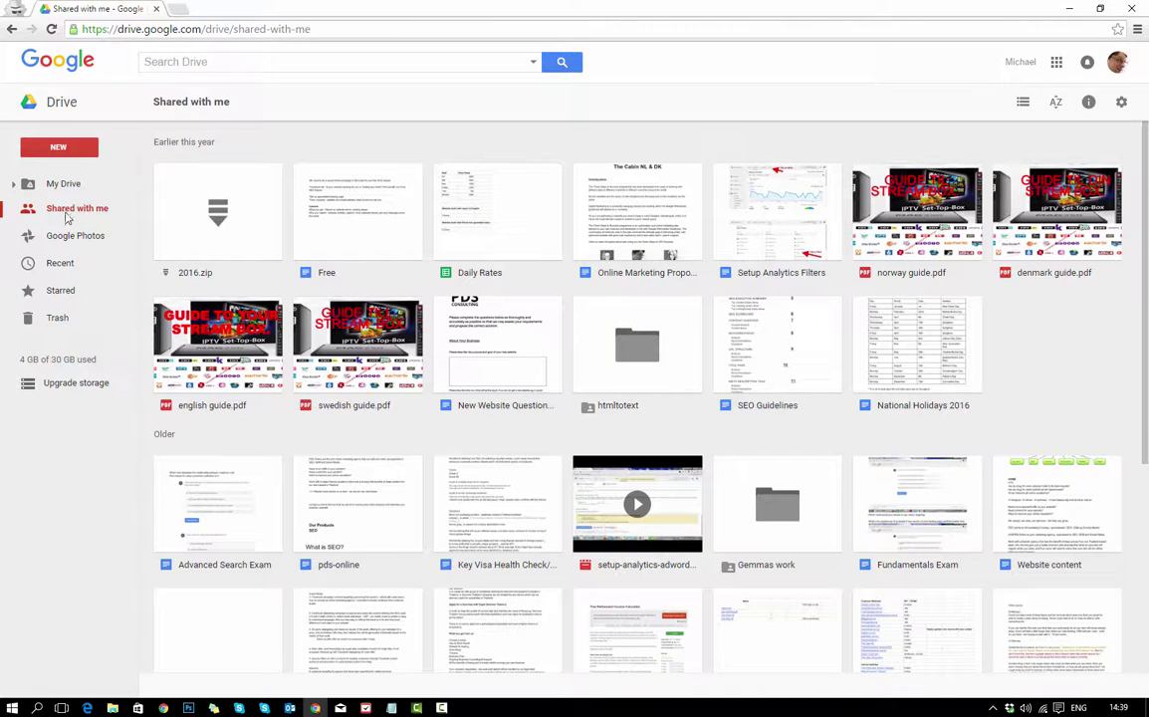
click(199, 207)
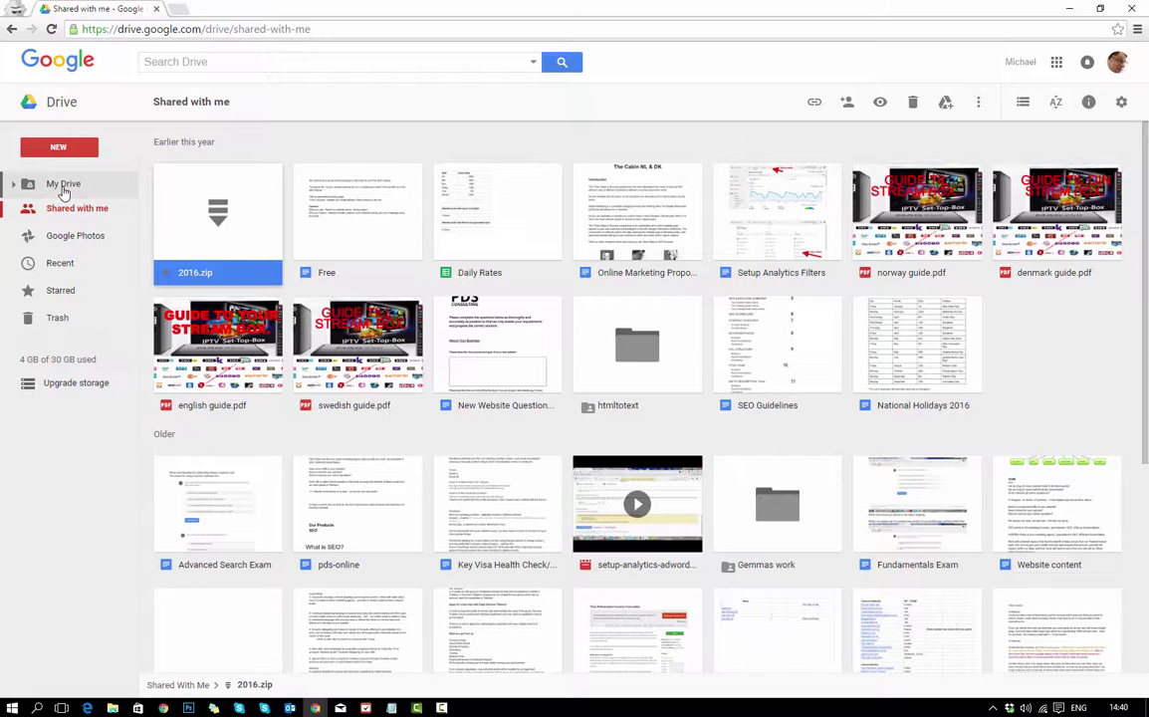
click(64, 189)
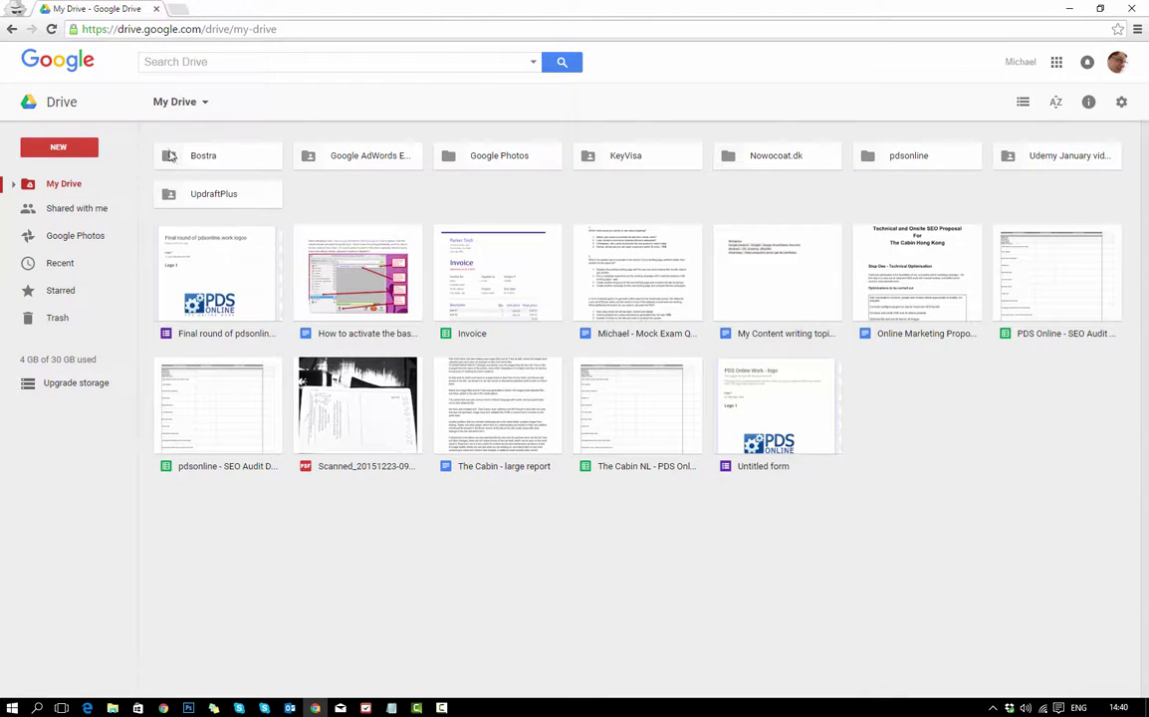
Search Drive for 'invoice', then clear the query and dismiss the search options.
click(166, 63)
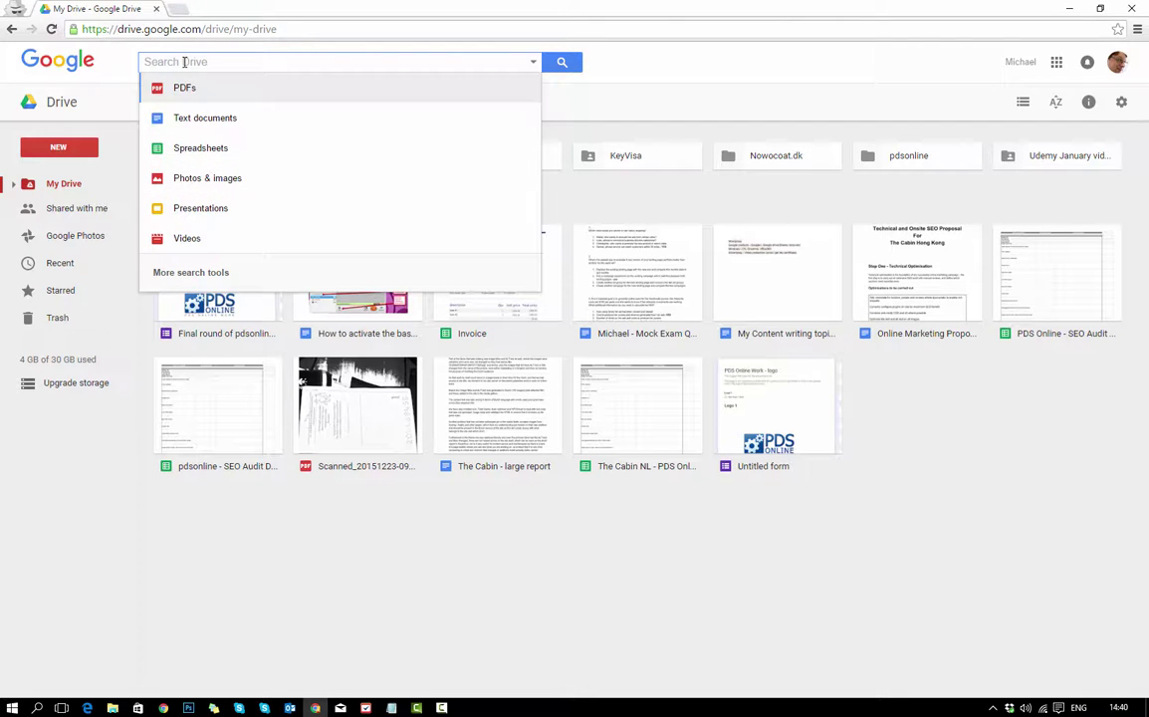
text(invoice)
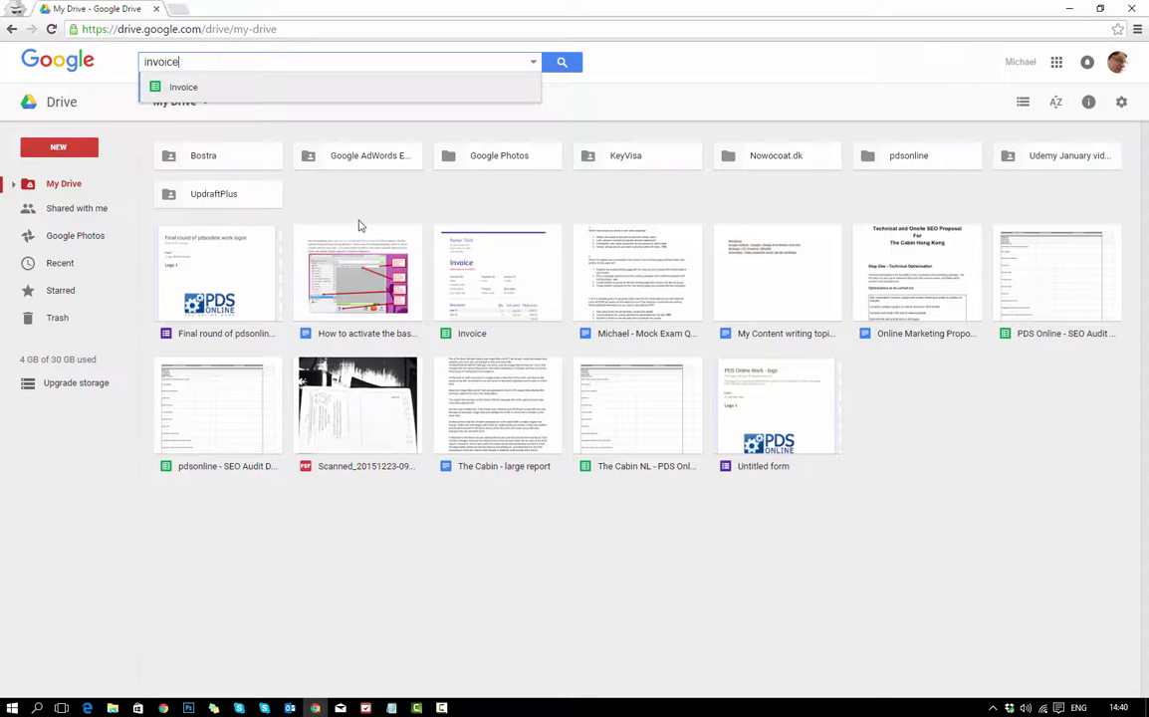
click(169, 62)
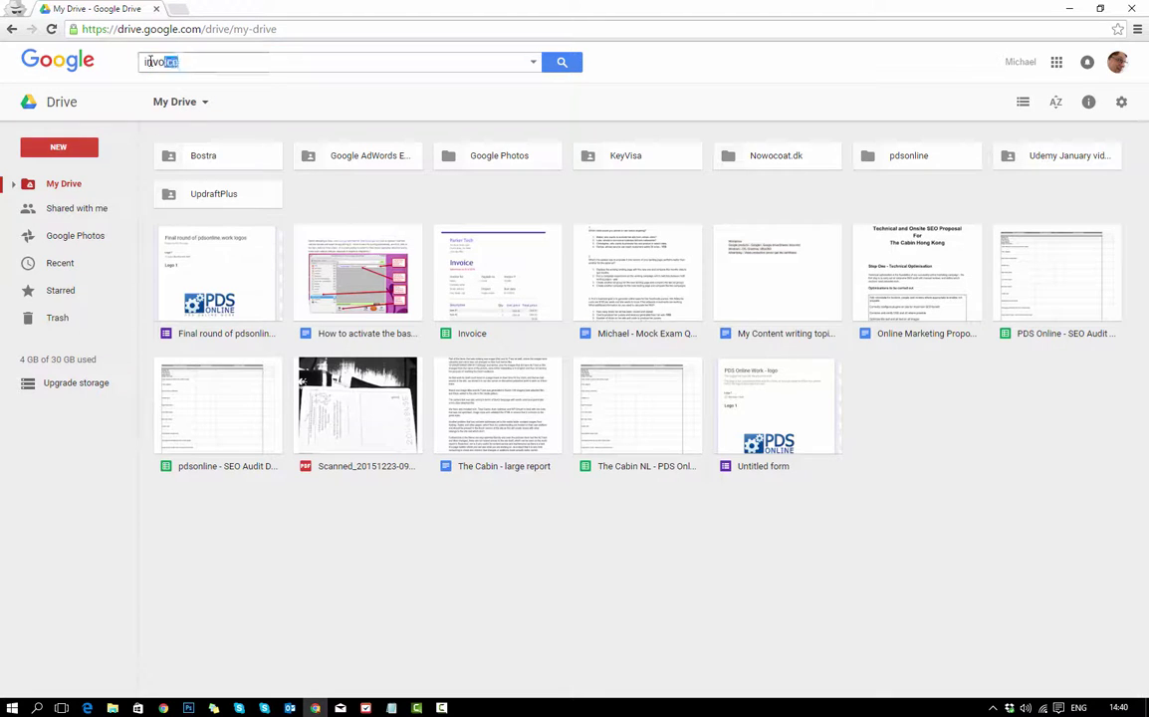
key(BackSpace)
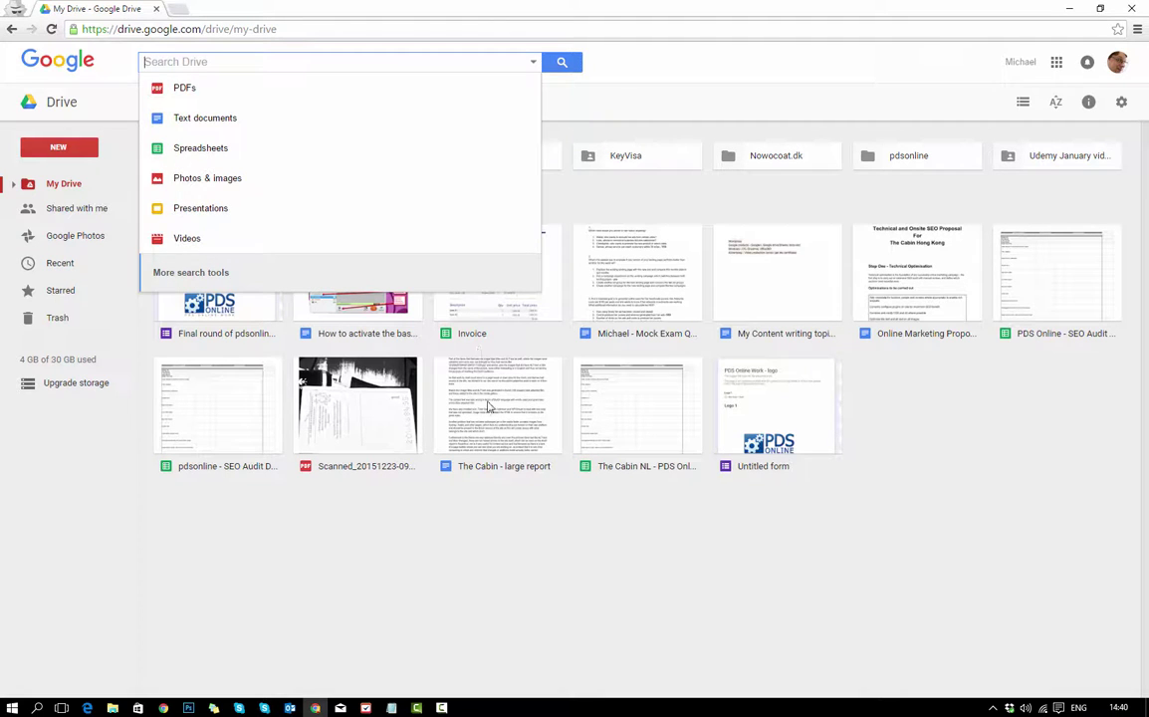
click(562, 576)
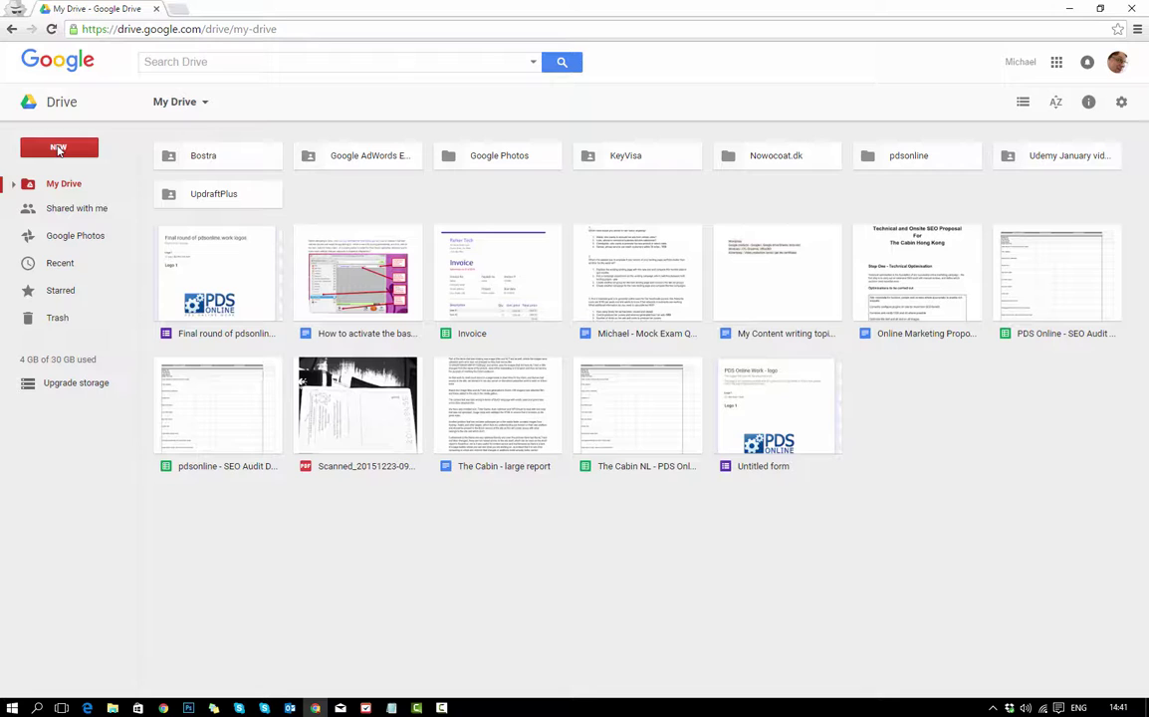
Upload readme.txt from the Desktop into My Drive.
click(58, 149)
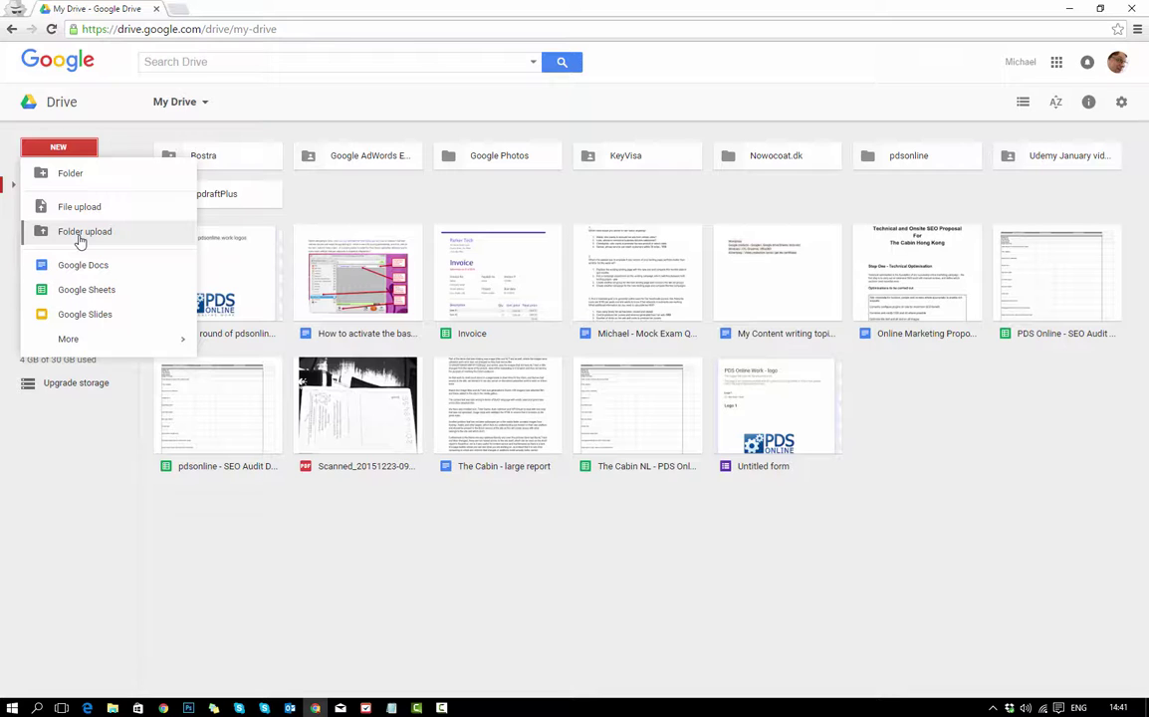
click(80, 207)
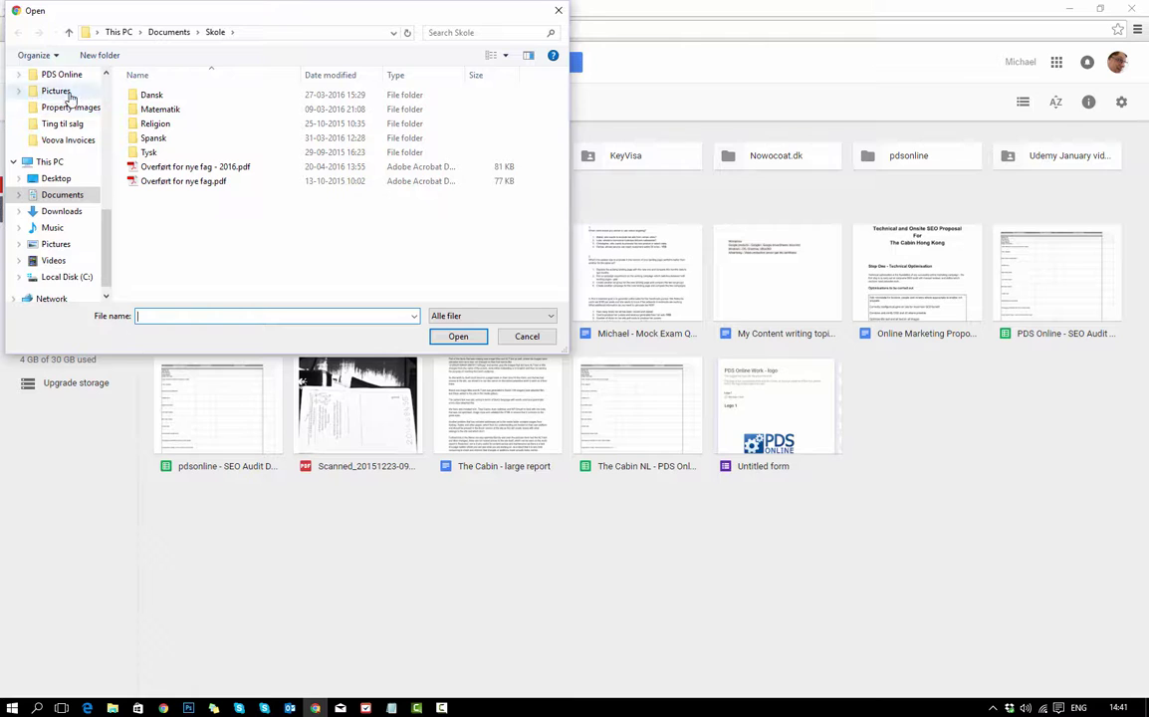
scroll(82, 104, up, 6)
scroll(82, 109, up, 1)
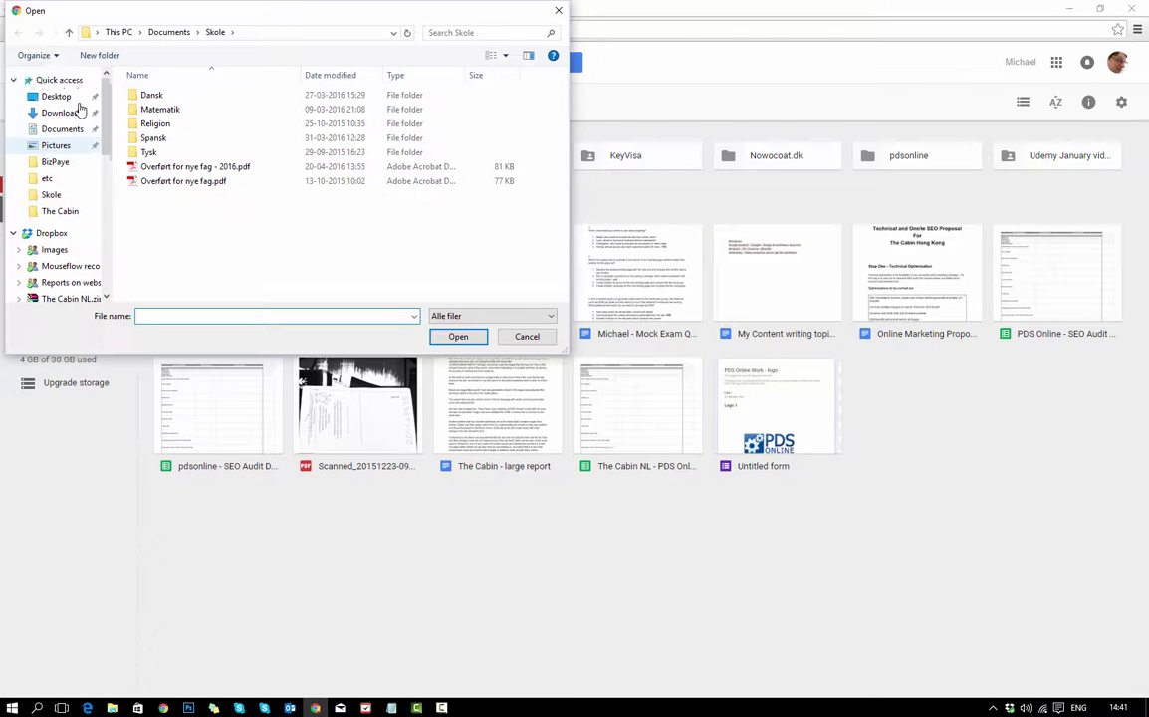
click(58, 96)
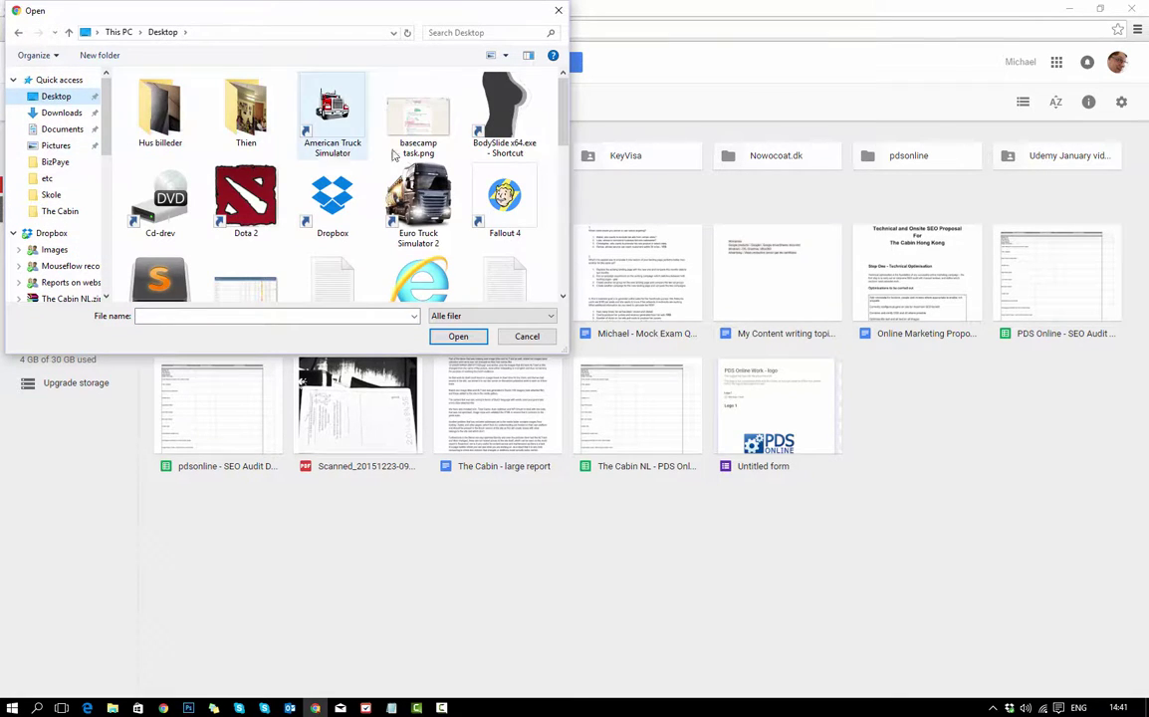
scroll(437, 208, down, 5)
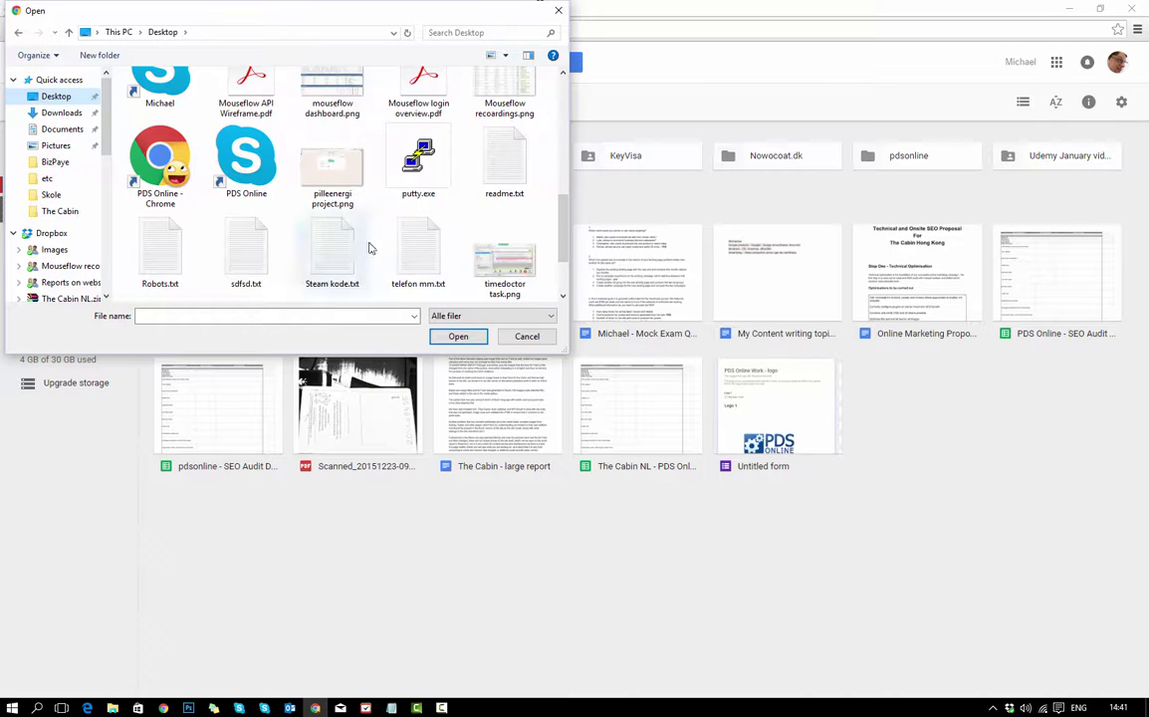
click(499, 179)
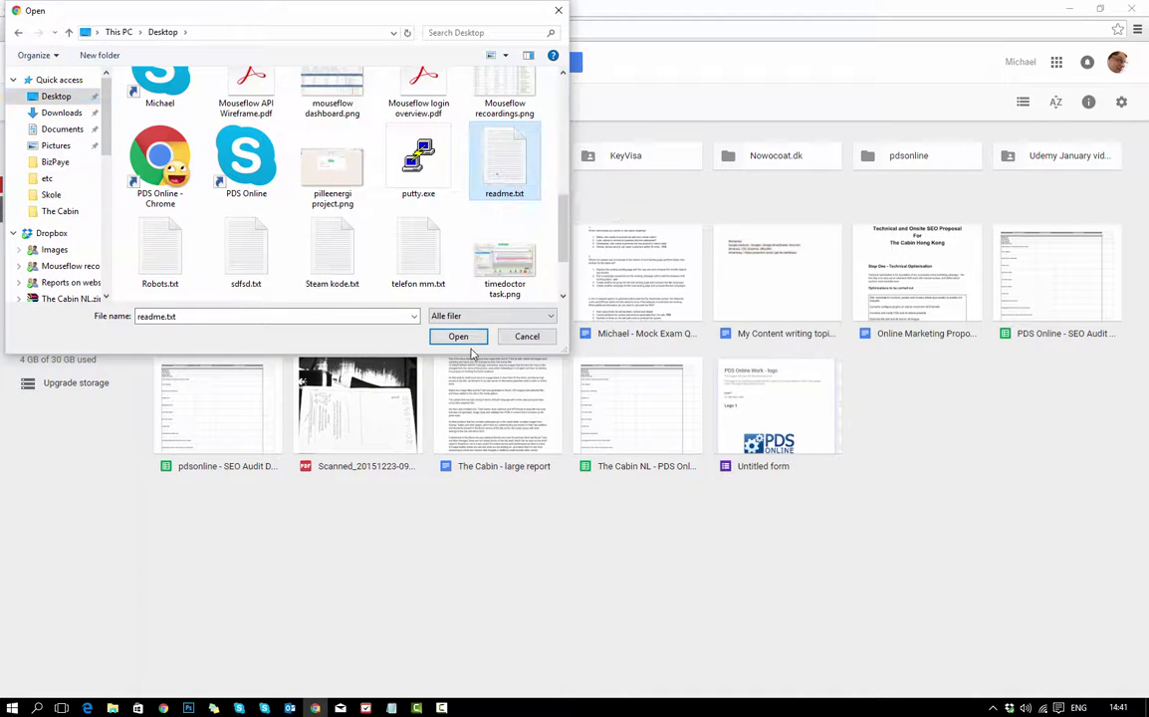
click(458, 336)
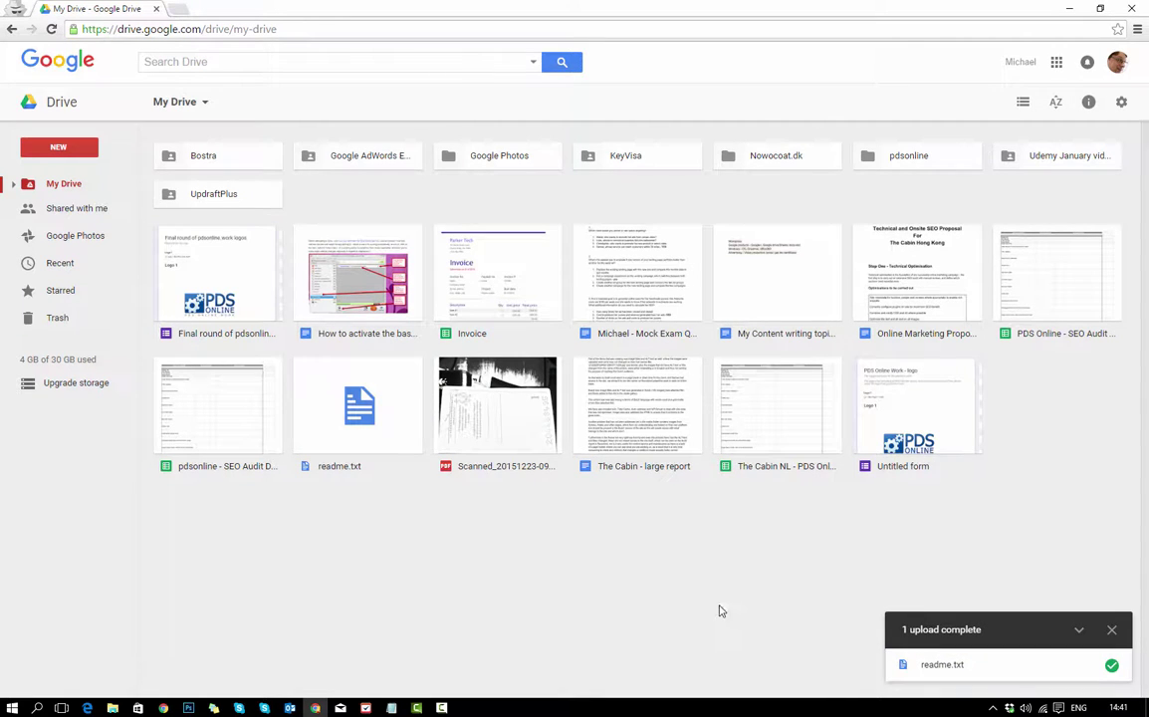
Dismiss the upload-complete notice and show the NEW menu's More submenu.
click(1112, 631)
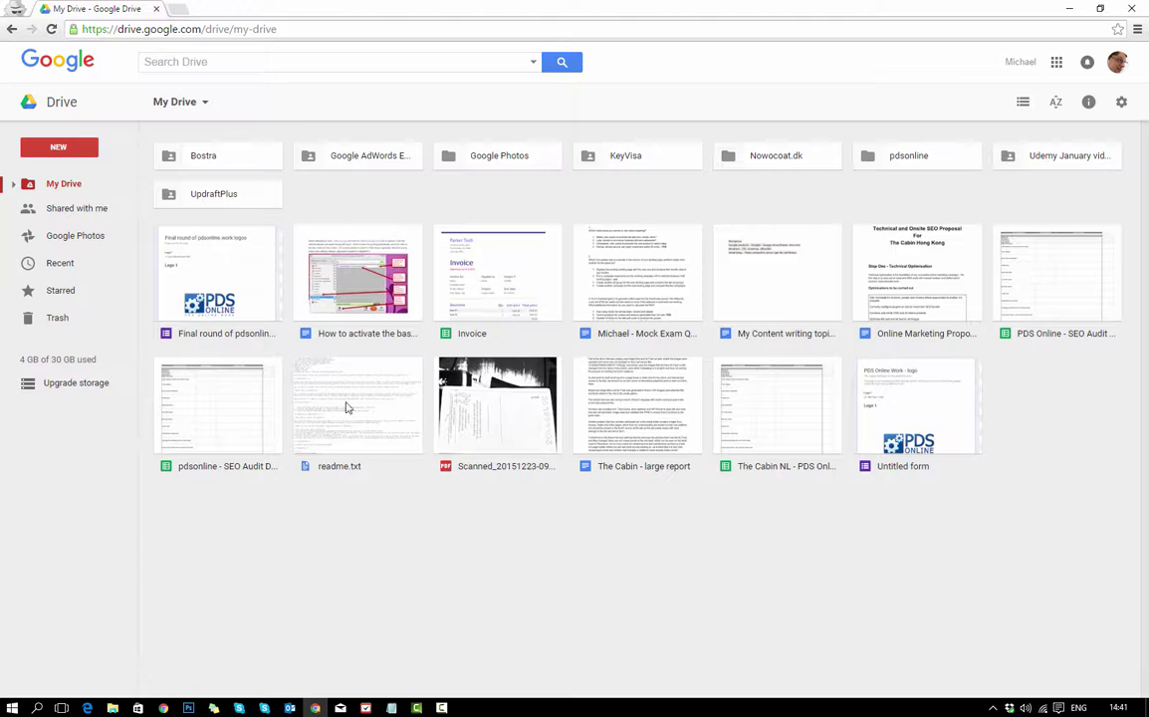
click(70, 151)
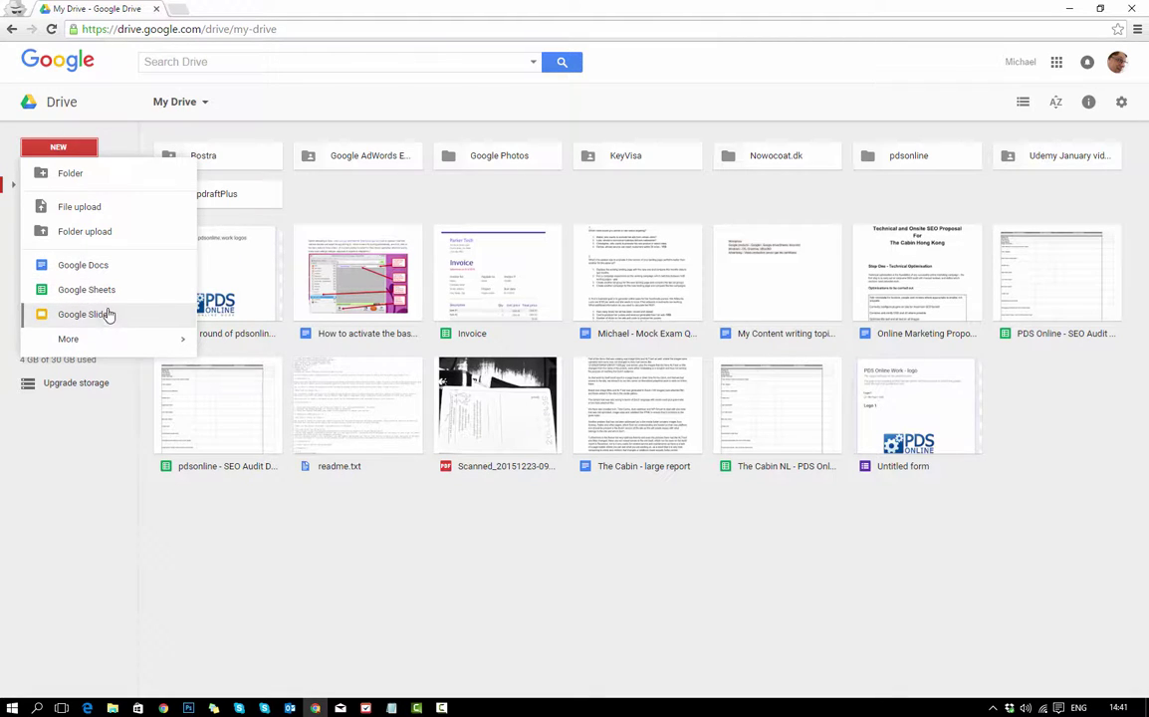
mouse_move(83, 344)
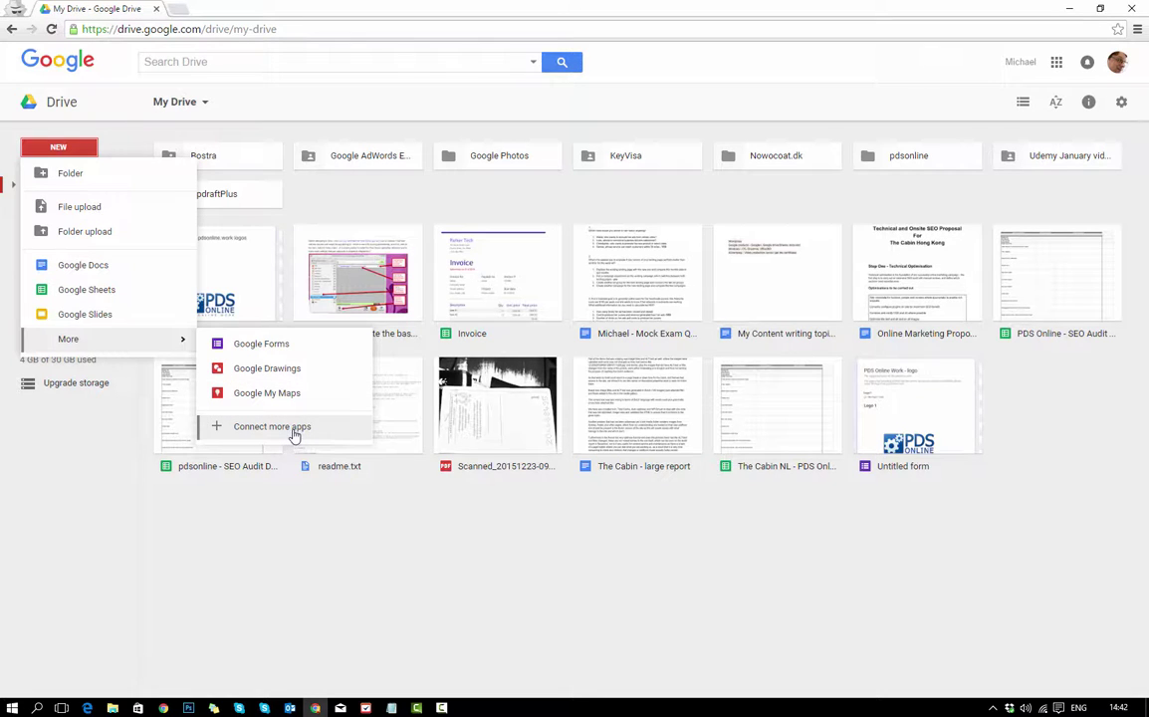
Scroll through the Connect more apps catalogue, then close it.
click(295, 434)
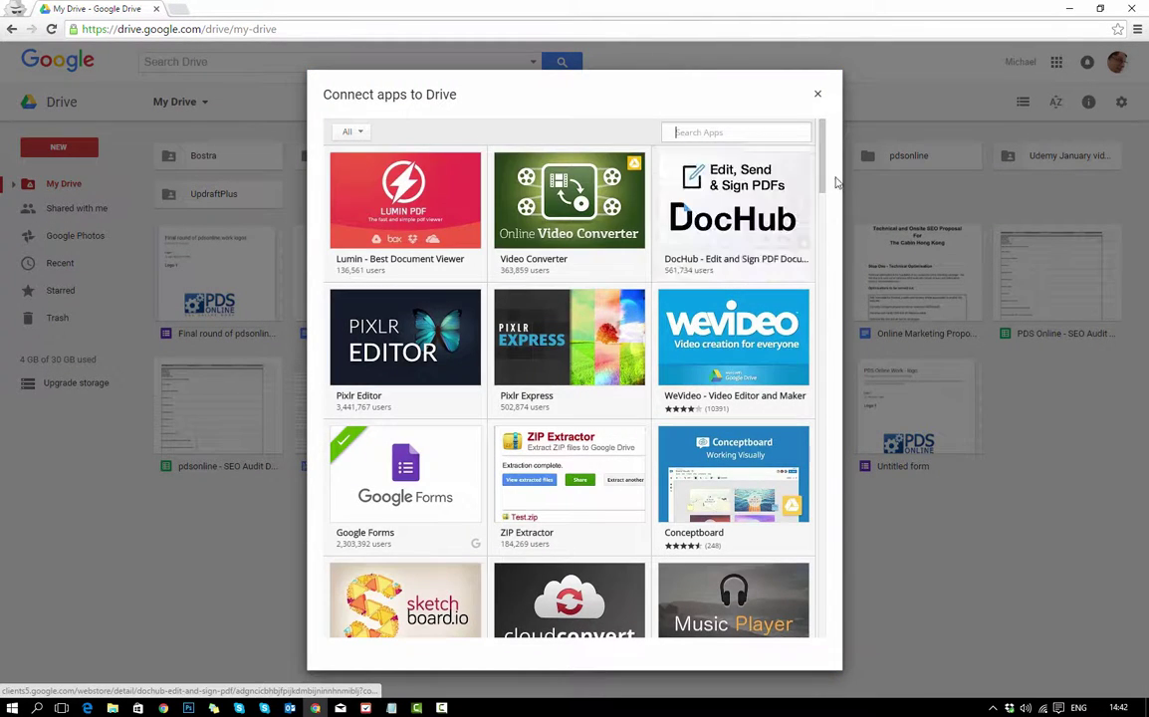
scroll(824, 207, down, 2)
mouse_move(825, 206)
mouse_down()
mouse_move(823, 311)
mouse_move(826, 289)
mouse_up()
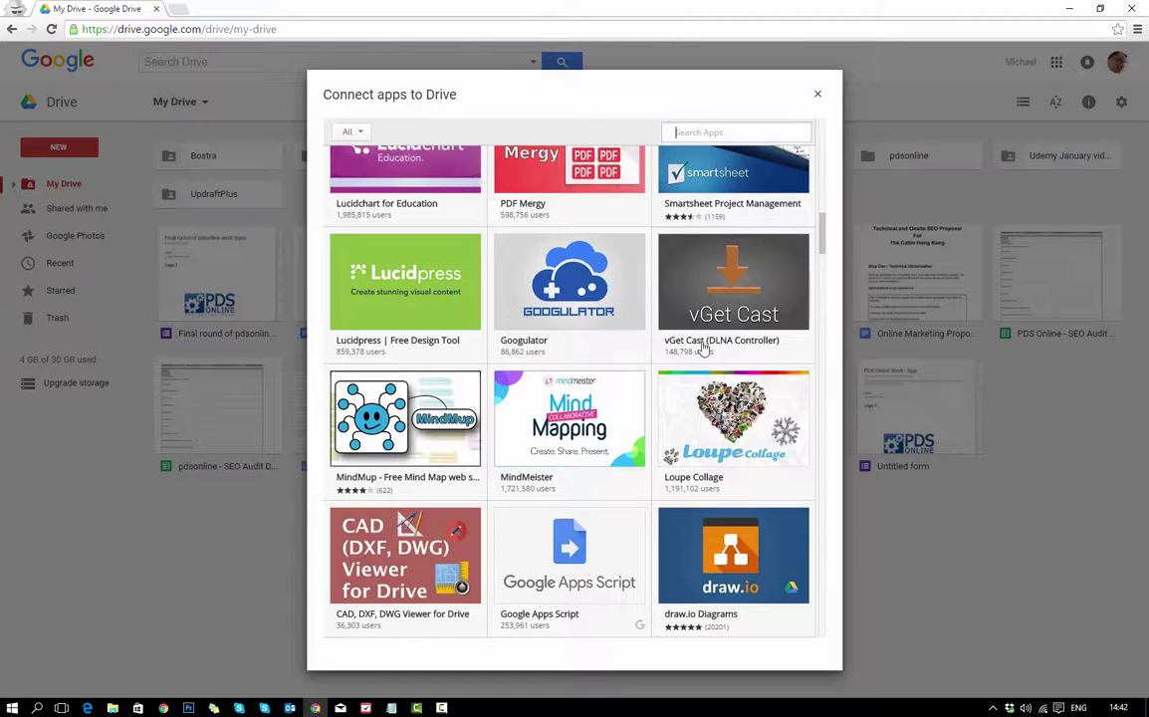
mouse_move(737, 294)
click(818, 94)
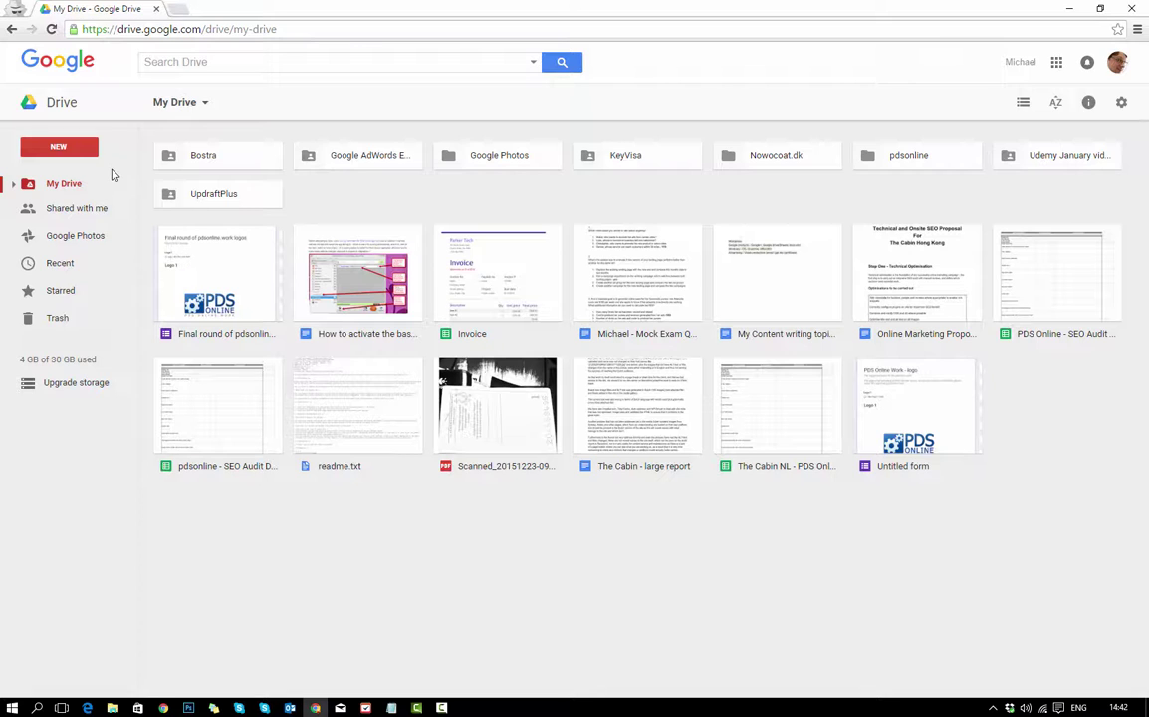
click(71, 150)
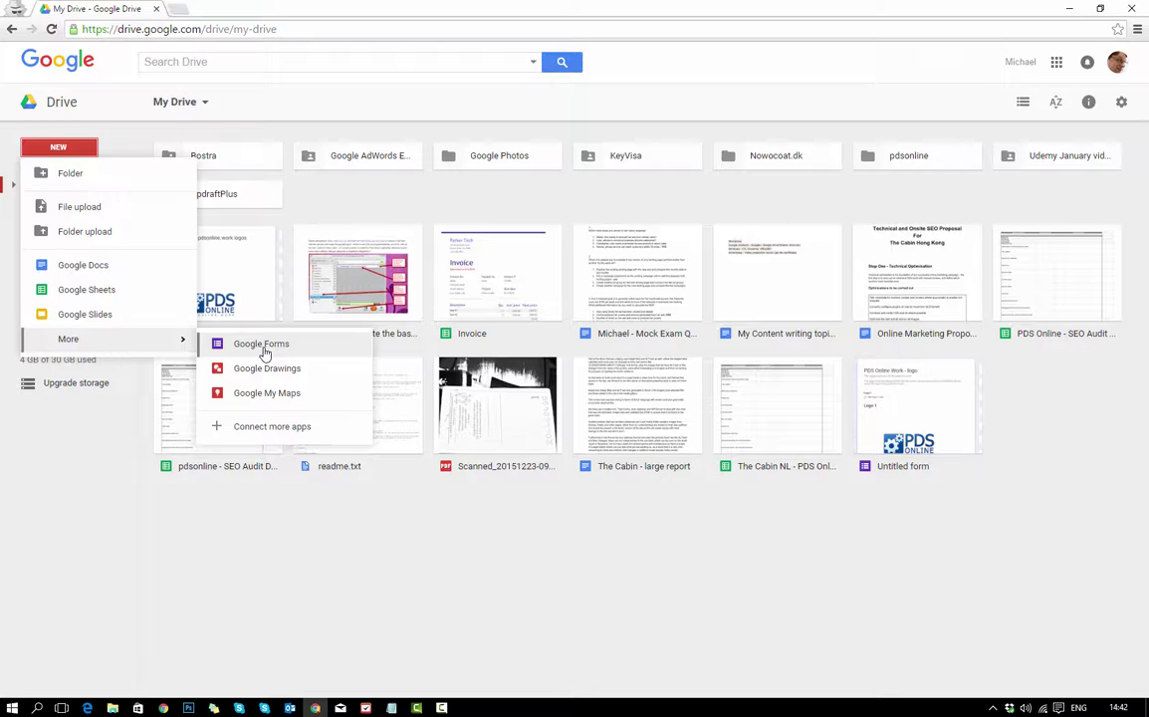
Create a blank Google Docs document from the NEW menu.
click(80, 270)
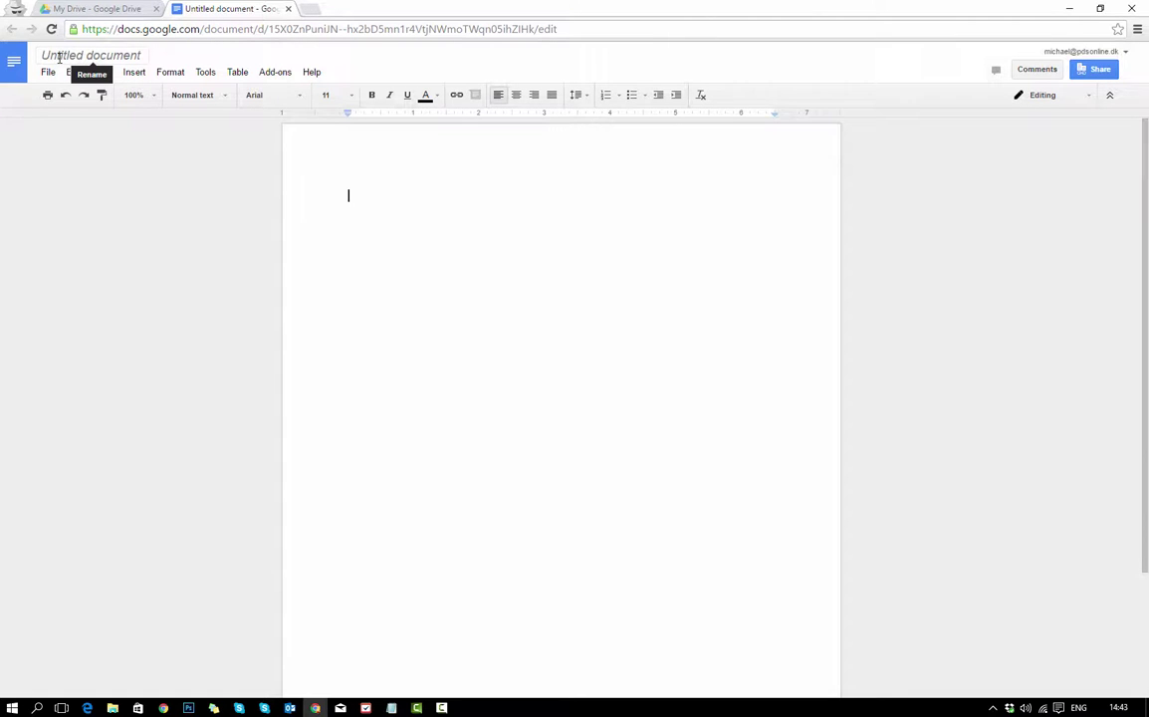
Type 'Test Document' as the untitled document's new title.
click(125, 55)
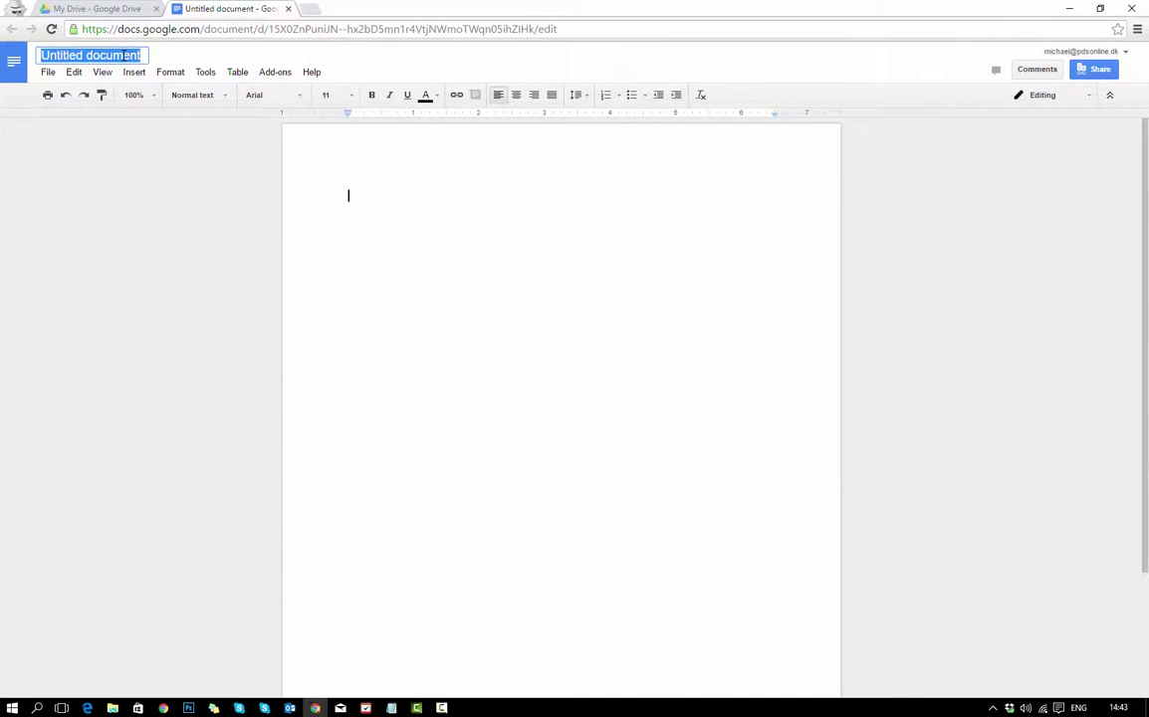
text(Test)
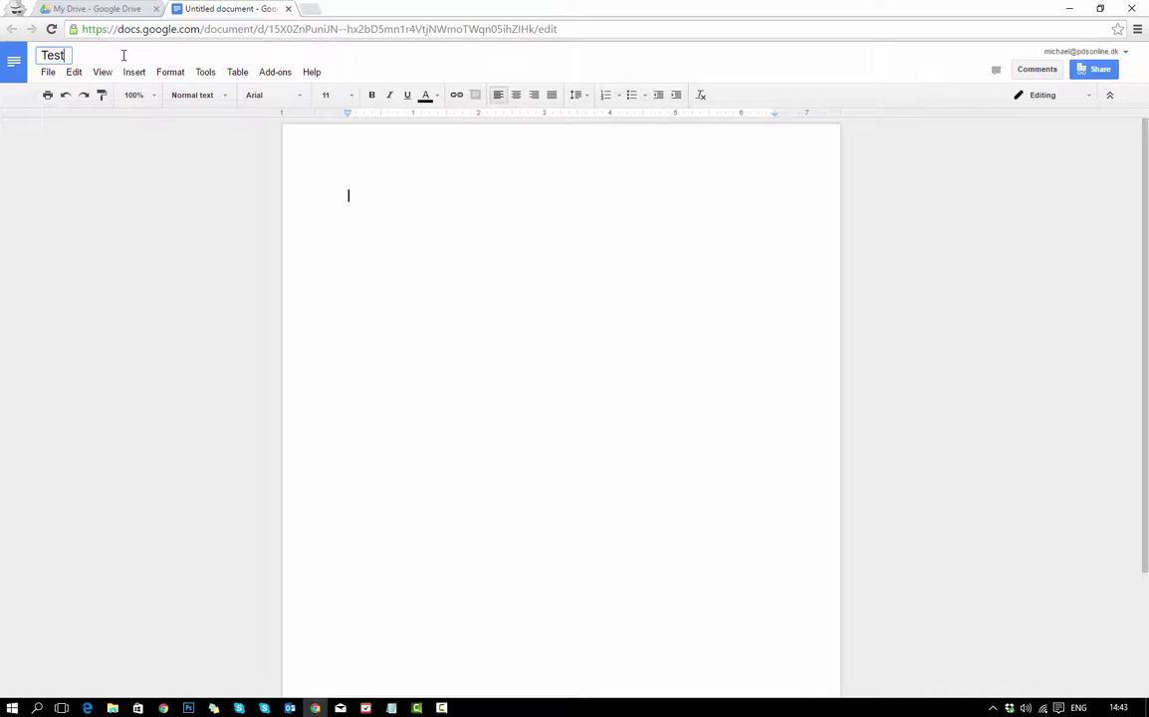
text( Document)
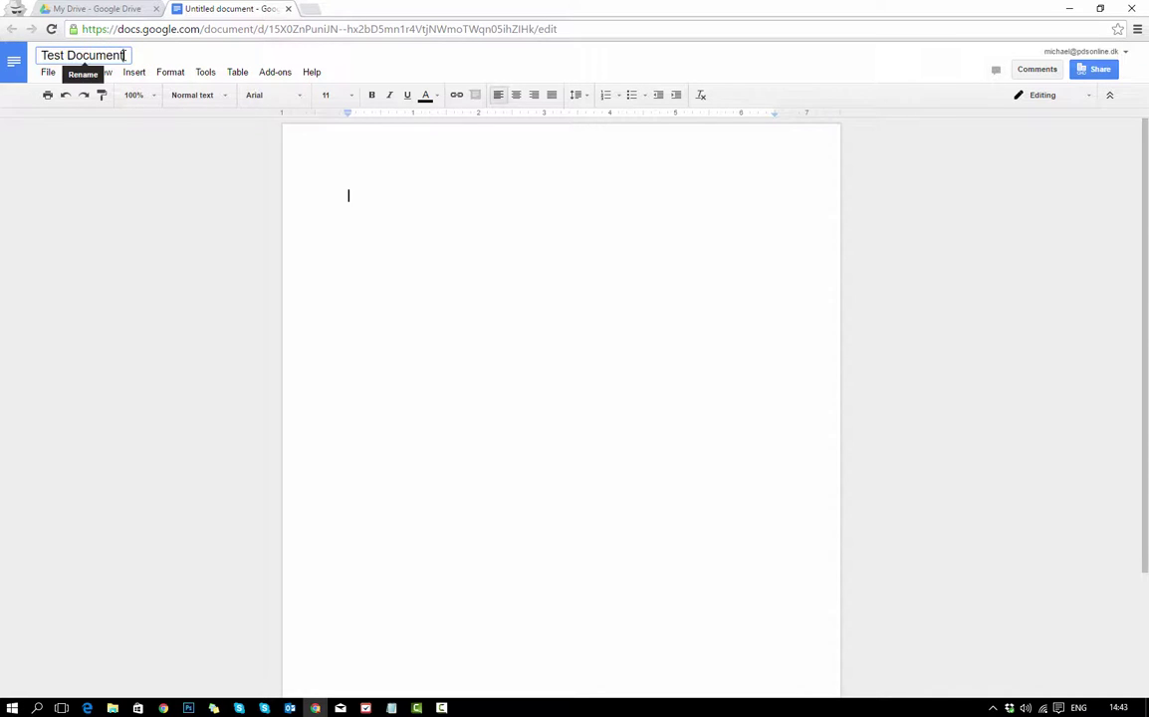
Type 'Hello, this is a test document', make 'document' bold, underlined and orange, then close it.
click(365, 260)
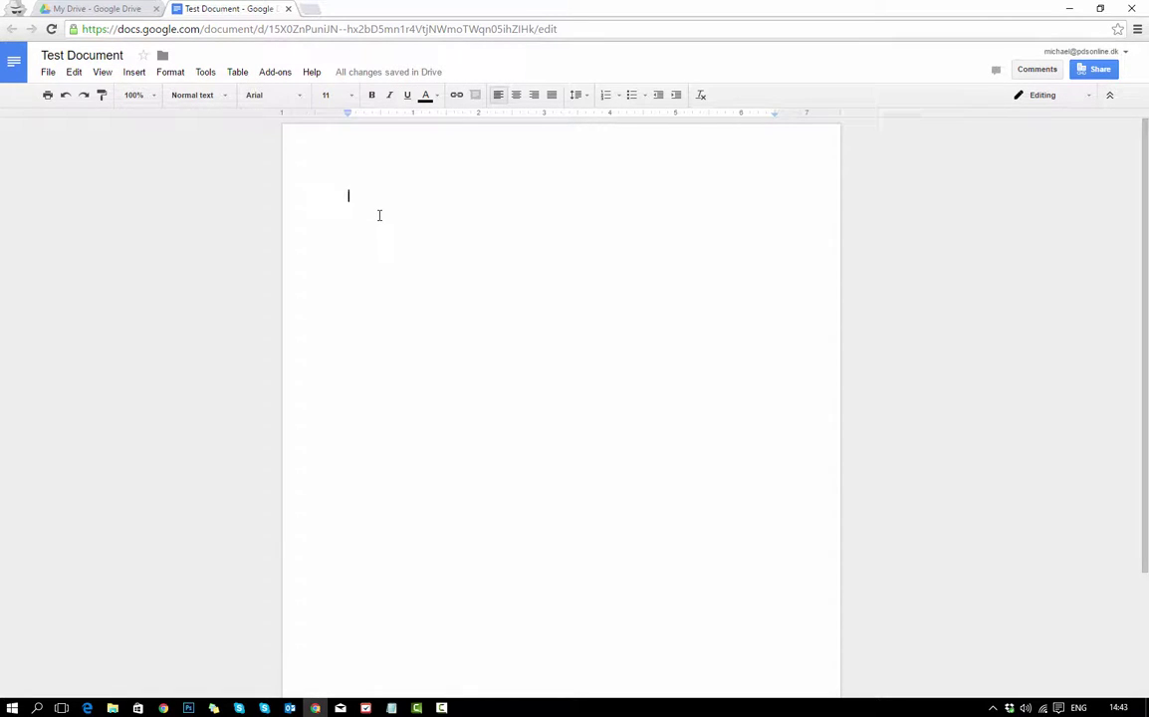
text(Hel)
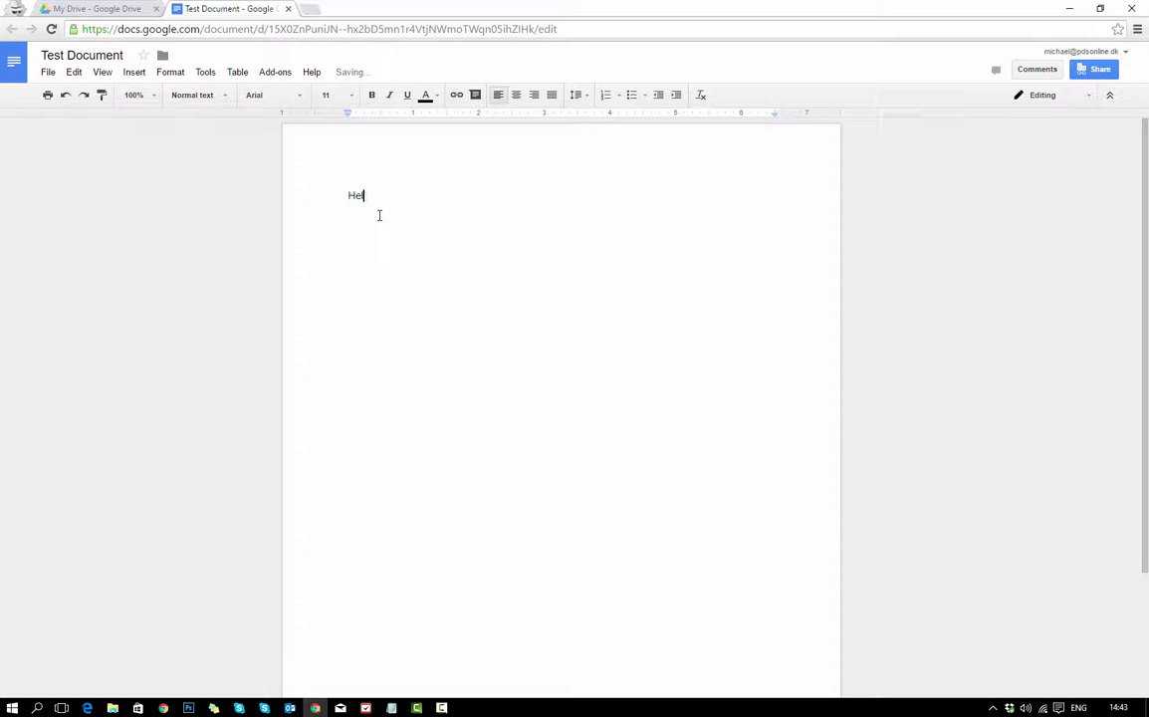
text(lo, this is a test document)
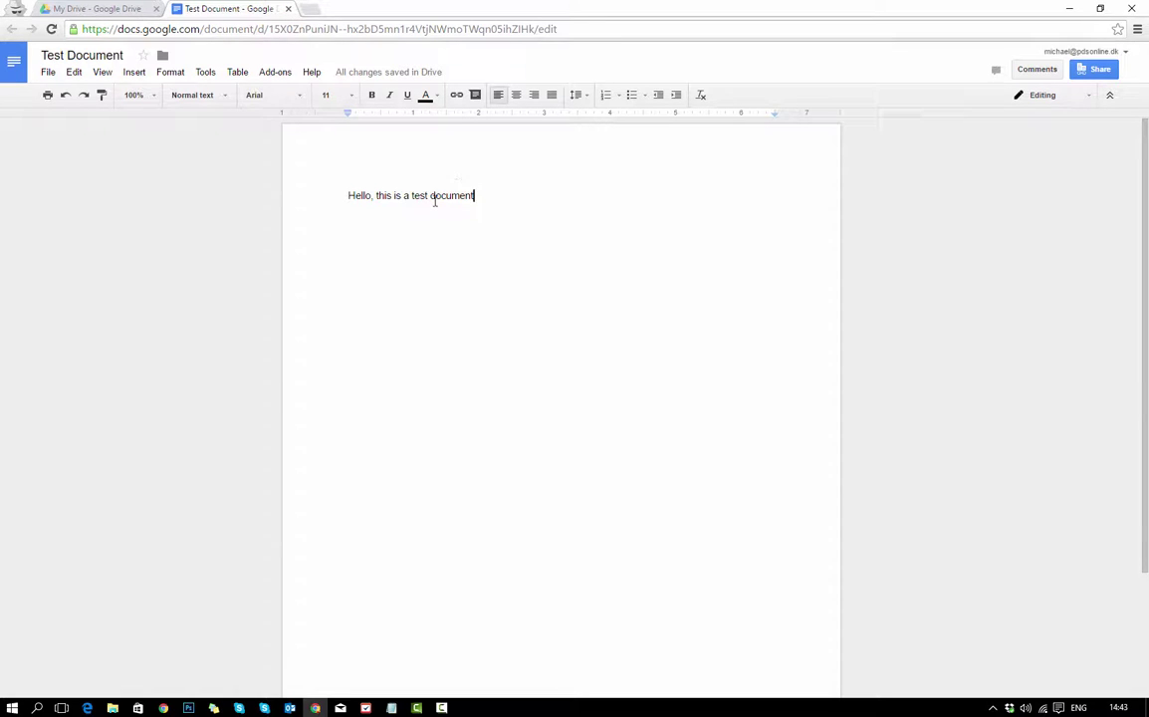
drag(478, 195, 433, 197)
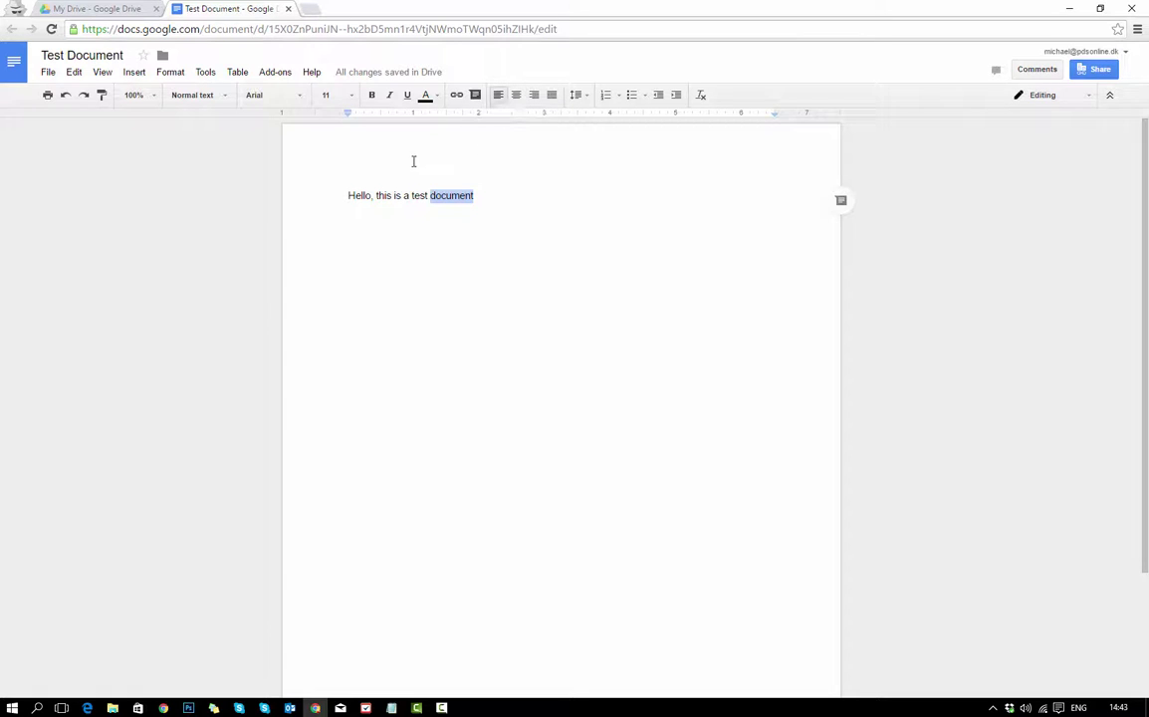
click(373, 95)
click(406, 94)
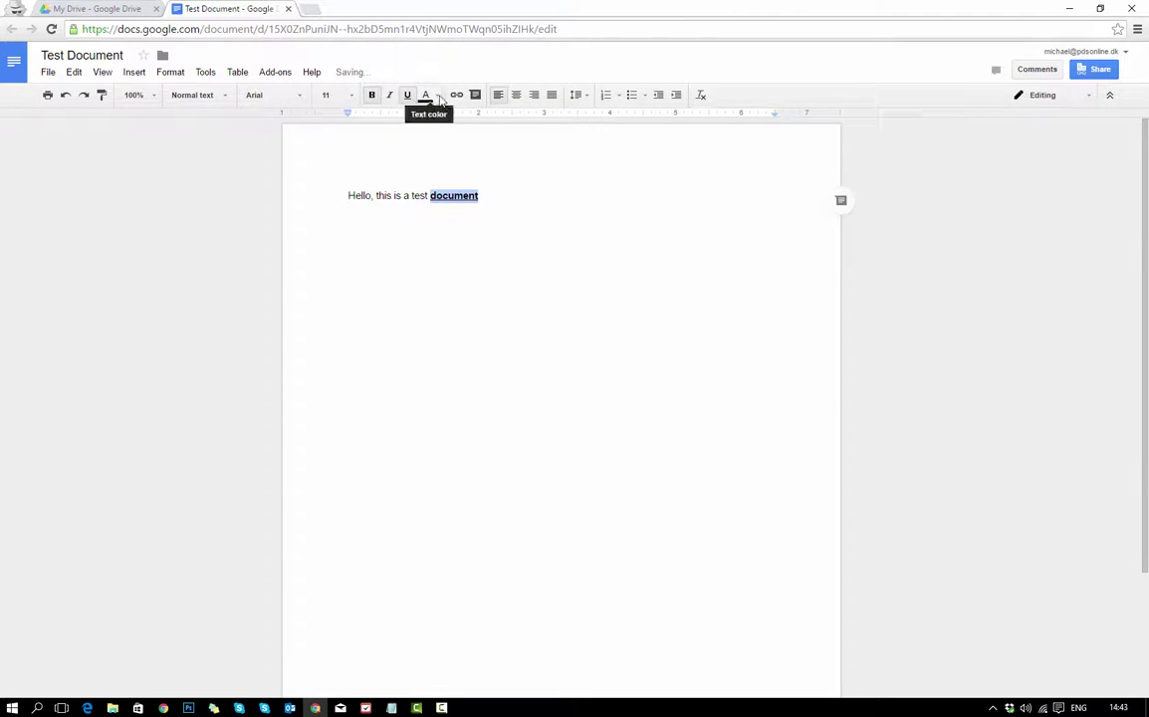
click(434, 98)
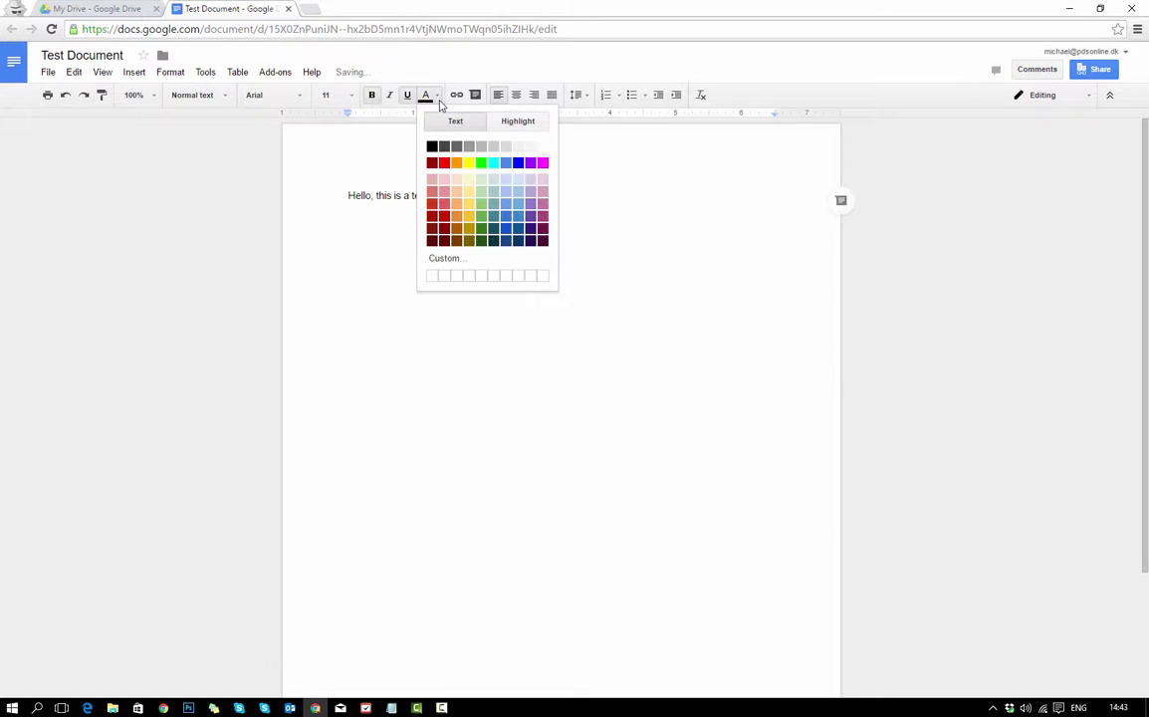
click(457, 163)
click(516, 244)
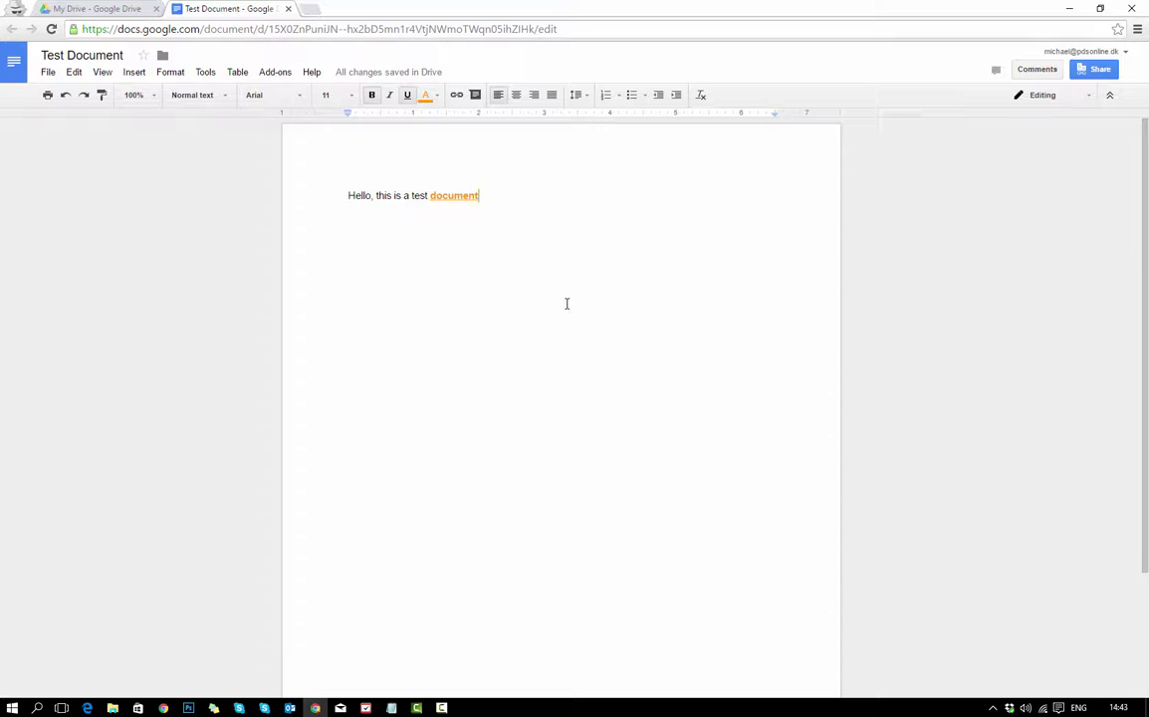
click(288, 9)
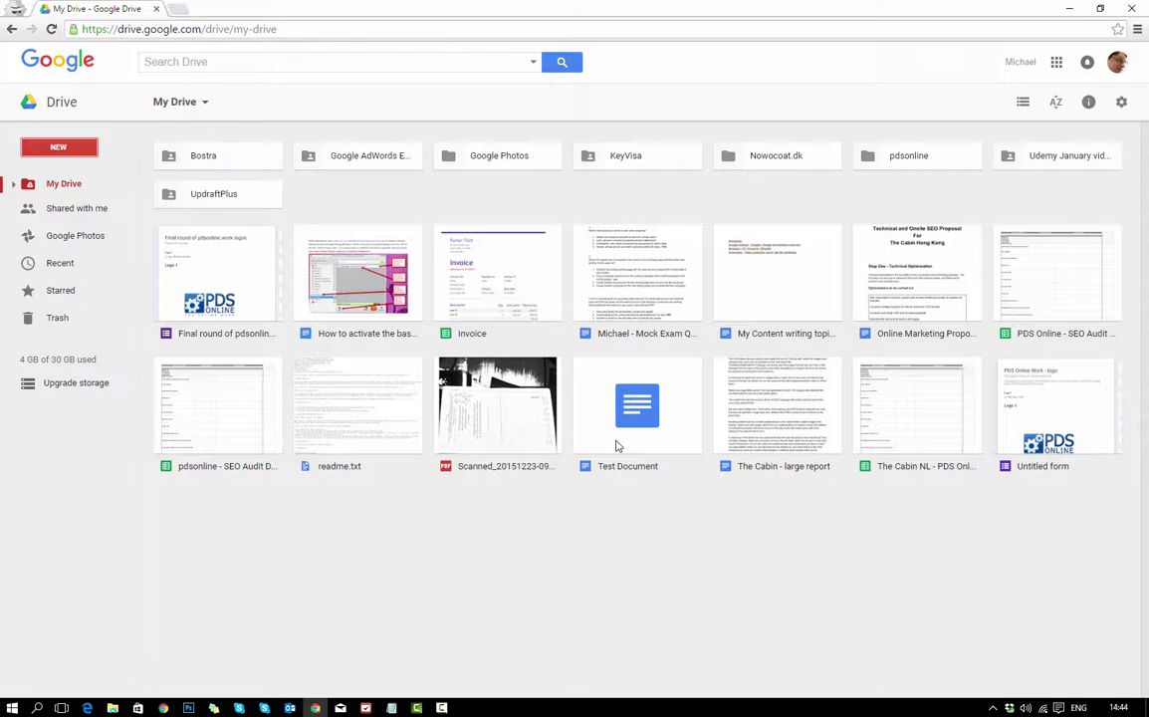
click(621, 427)
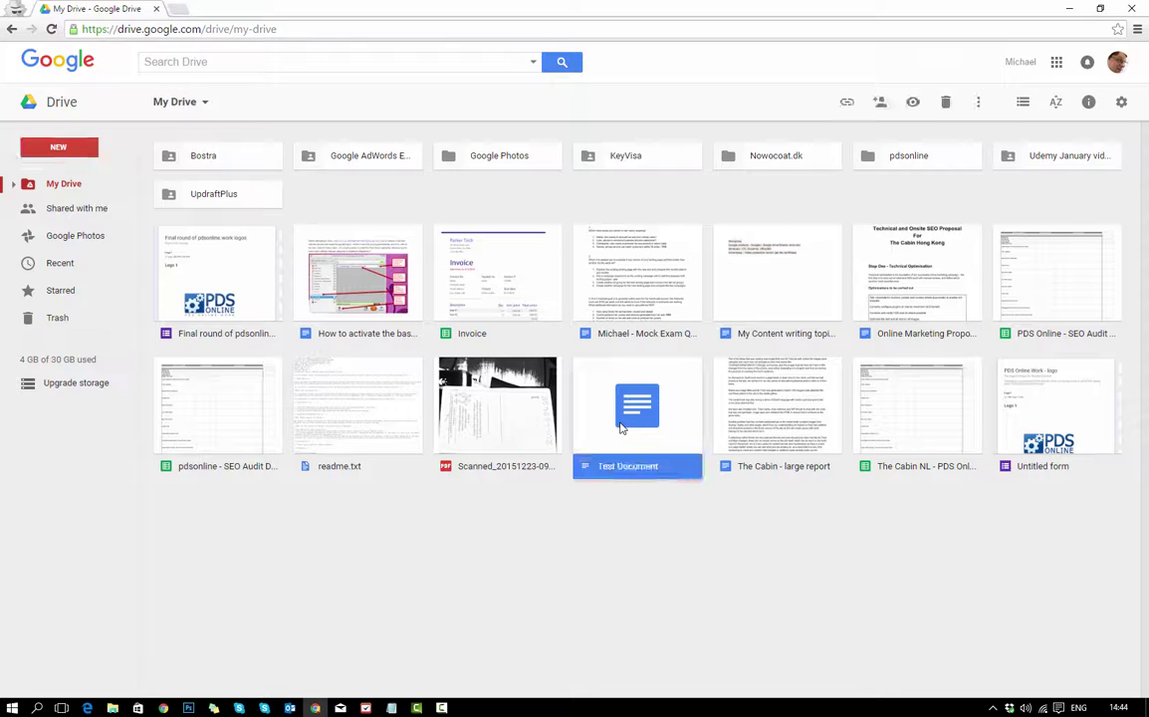
click(882, 103)
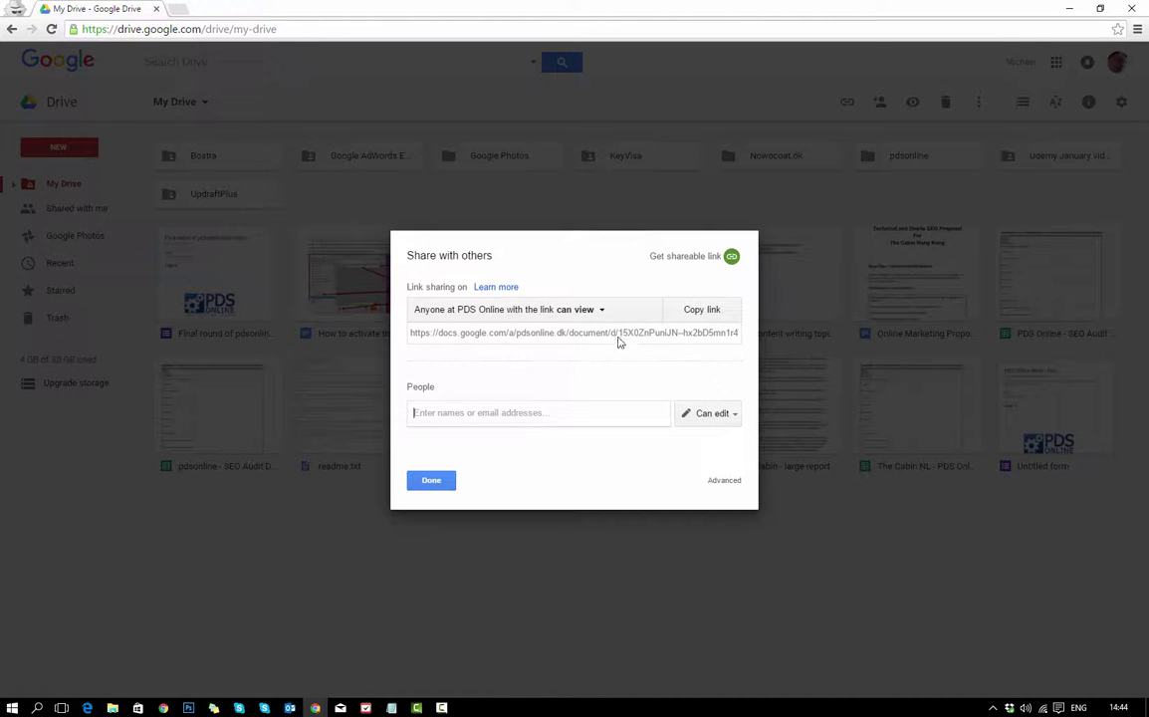
click(604, 312)
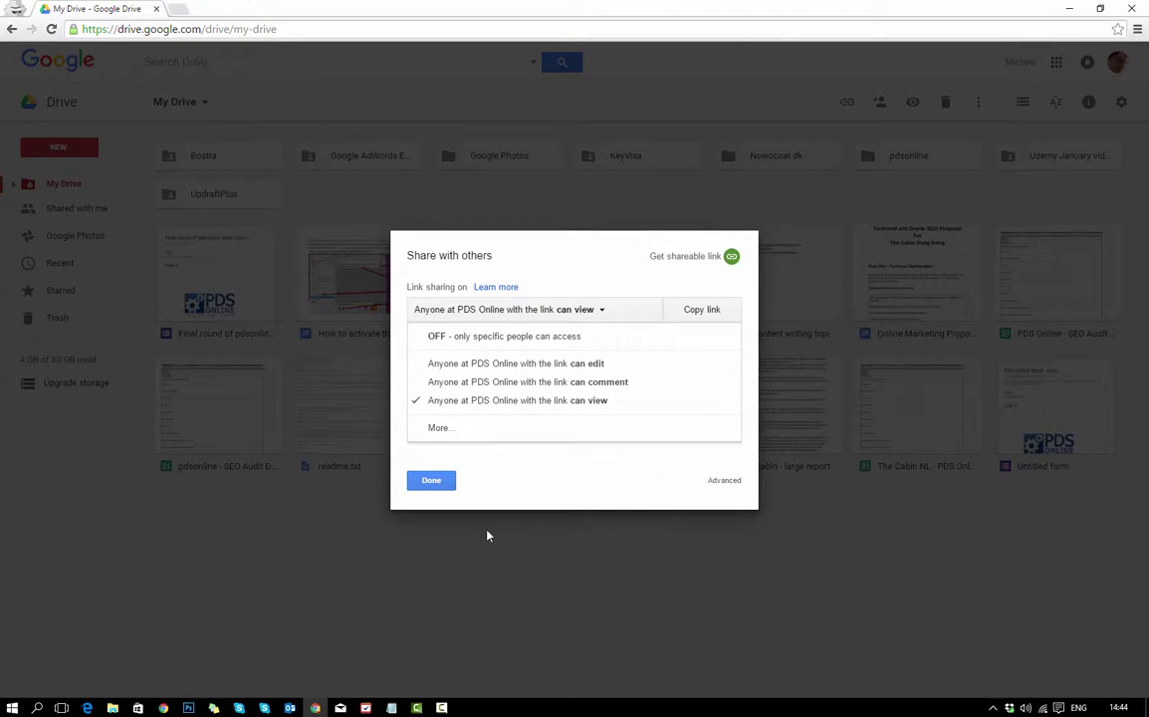
click(428, 482)
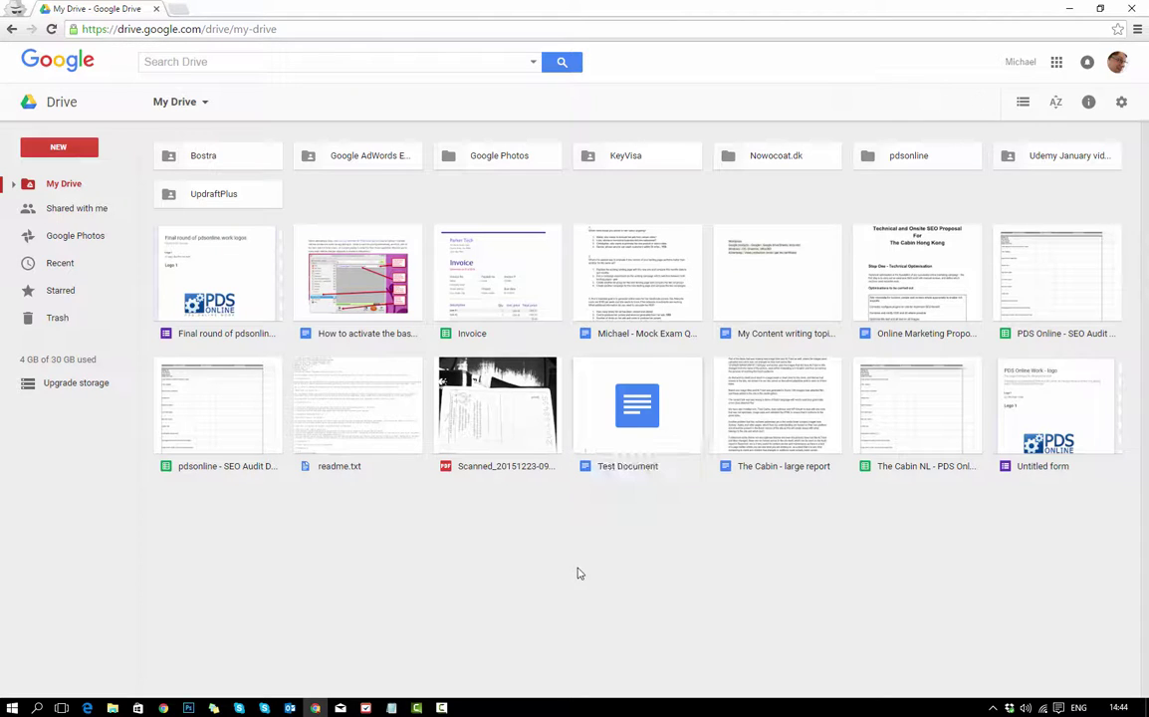
Reopen Test Document, glance at its Share settings, then return to the My Drive tab.
double_click(640, 428)
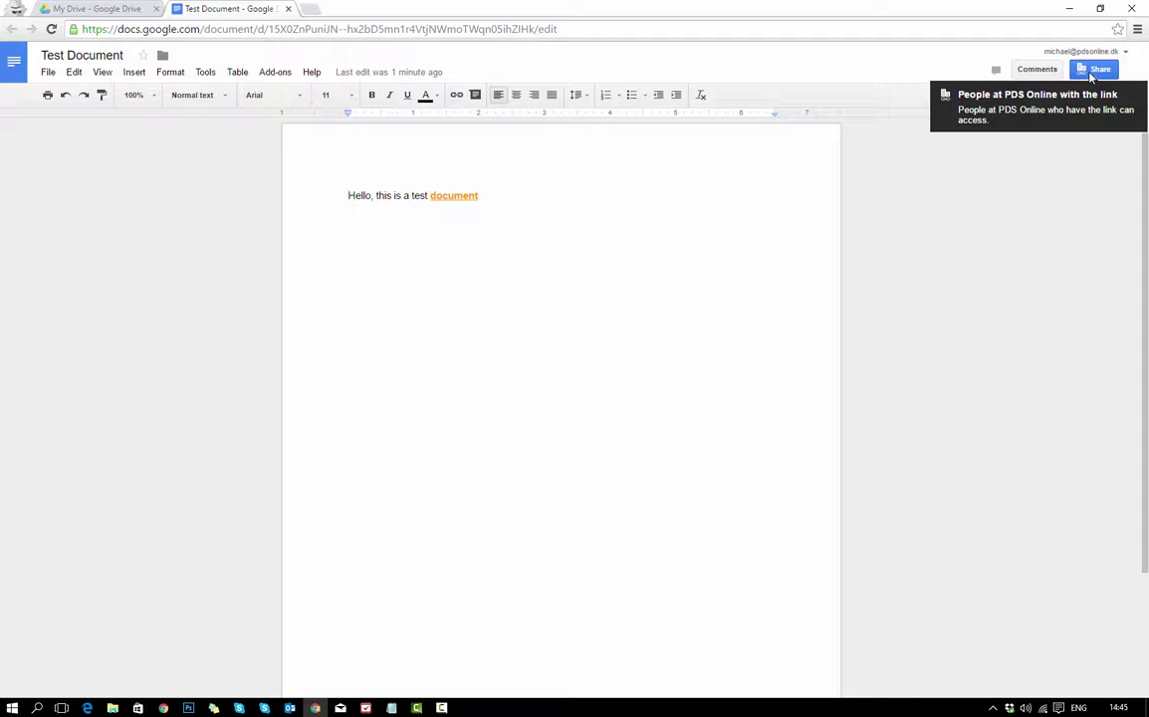
click(1092, 75)
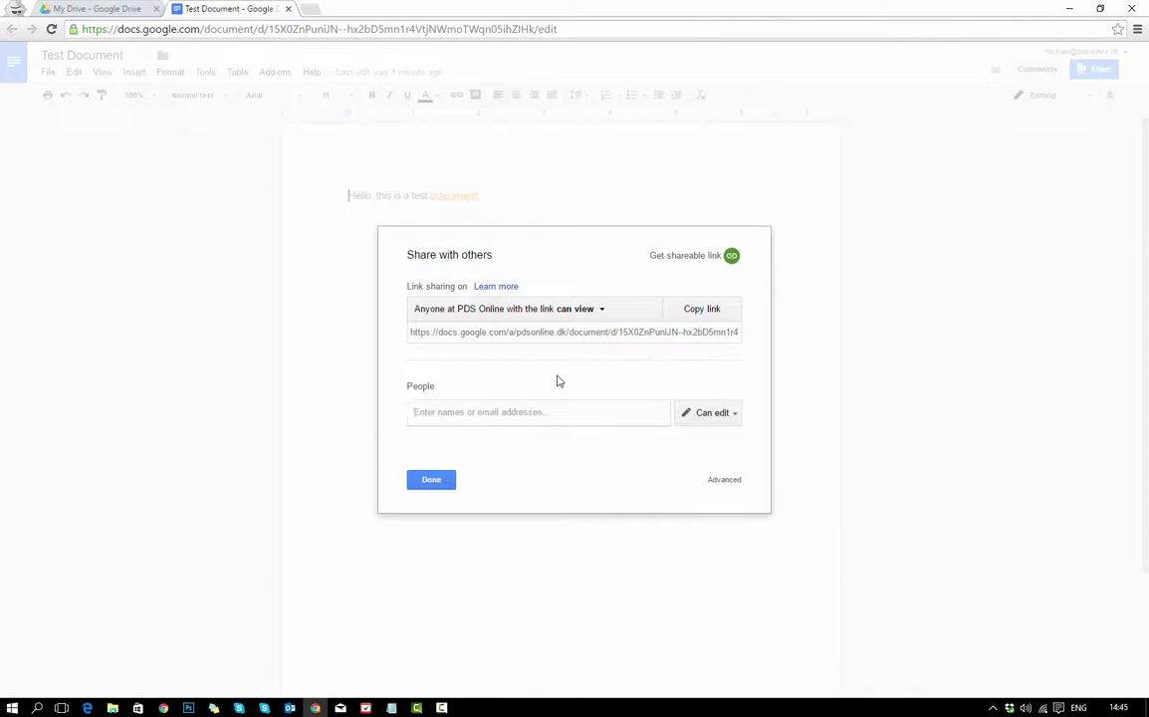
click(431, 479)
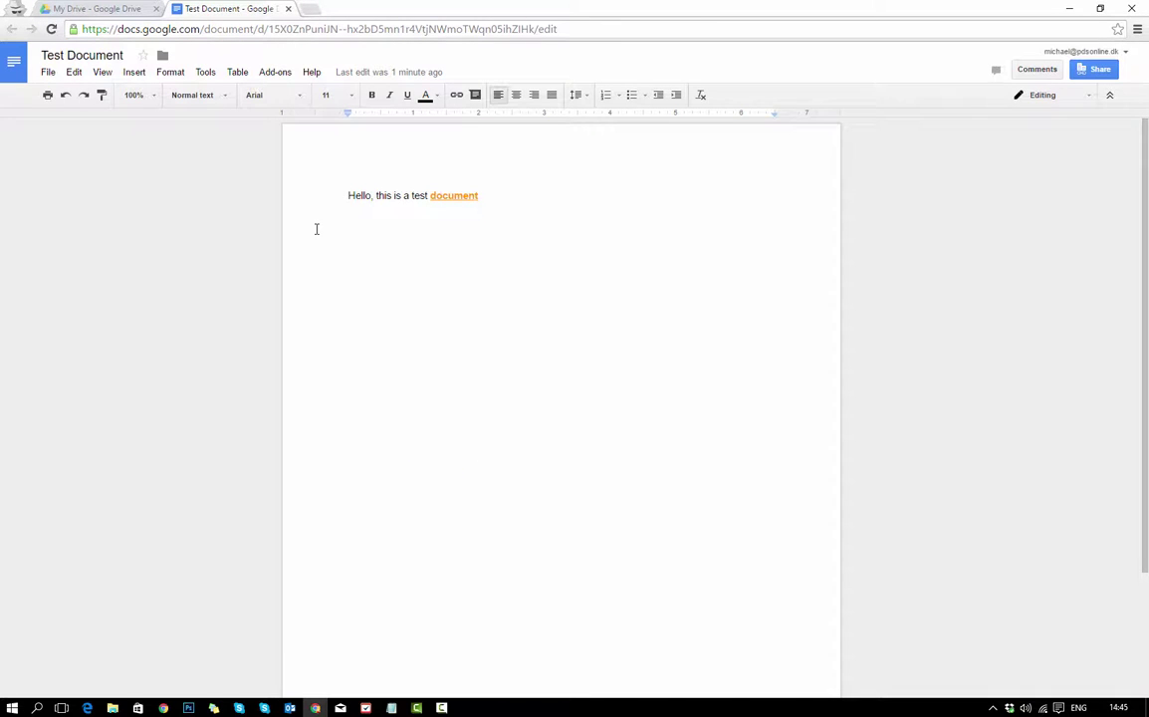
click(91, 8)
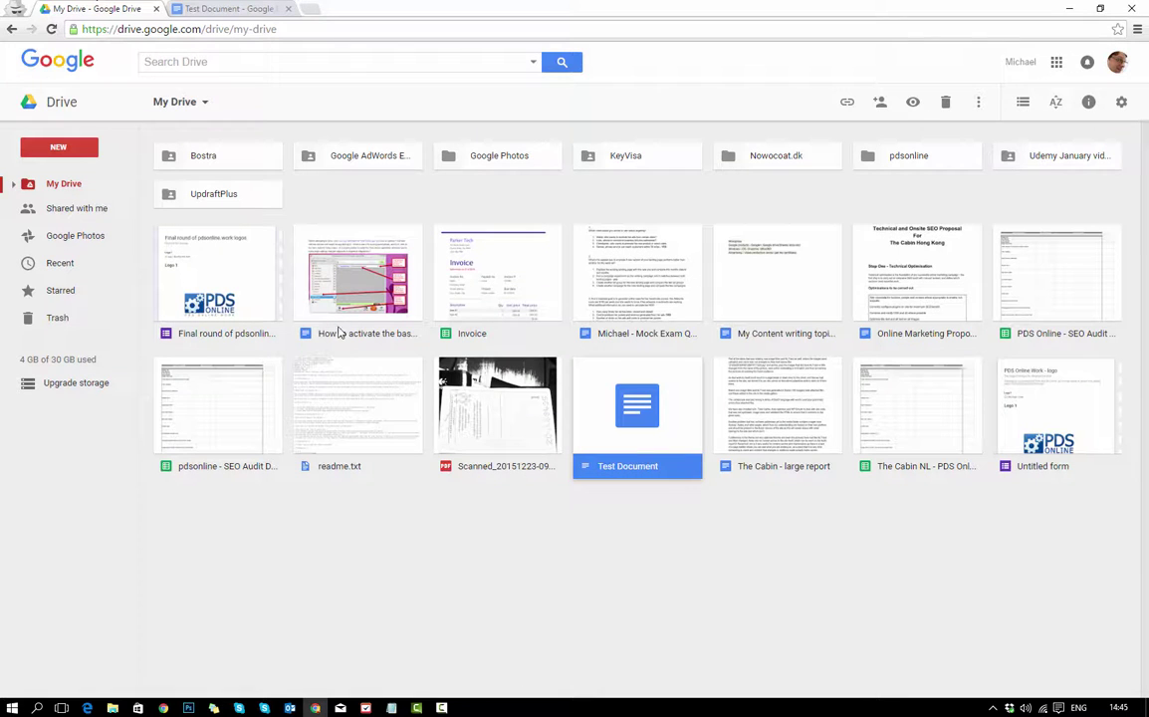
click(624, 543)
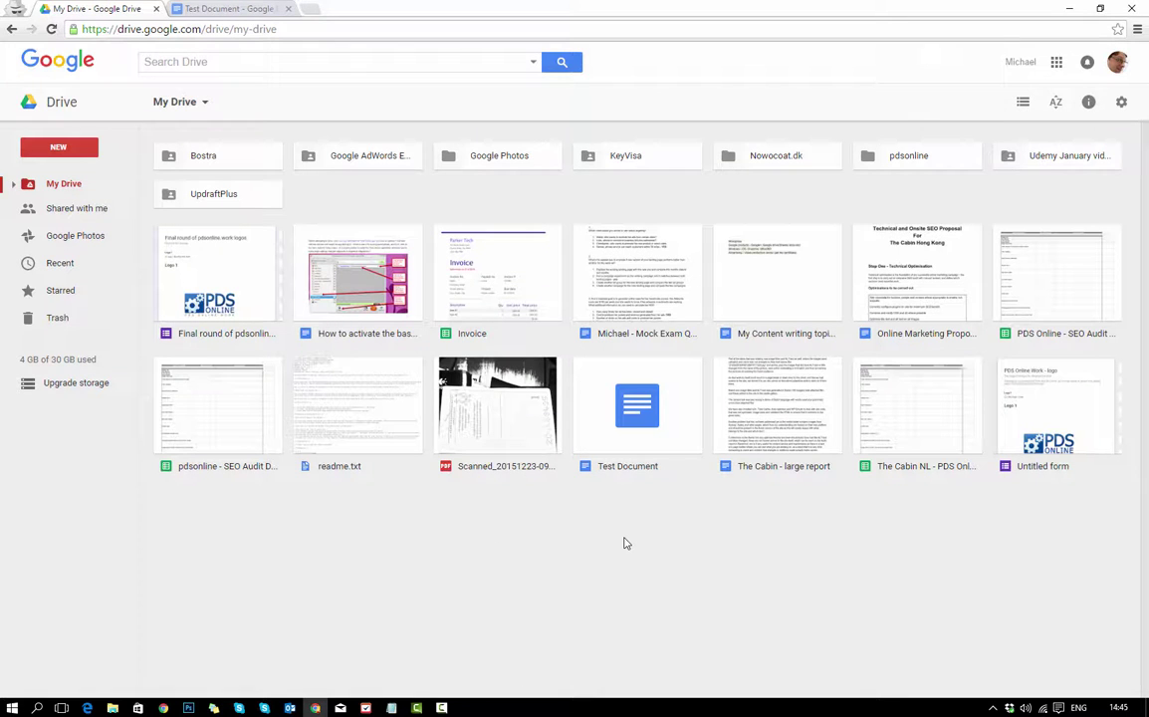
Check Test Document's right-click actions and the background New > More options, then switch to its tab.
right_click(638, 409)
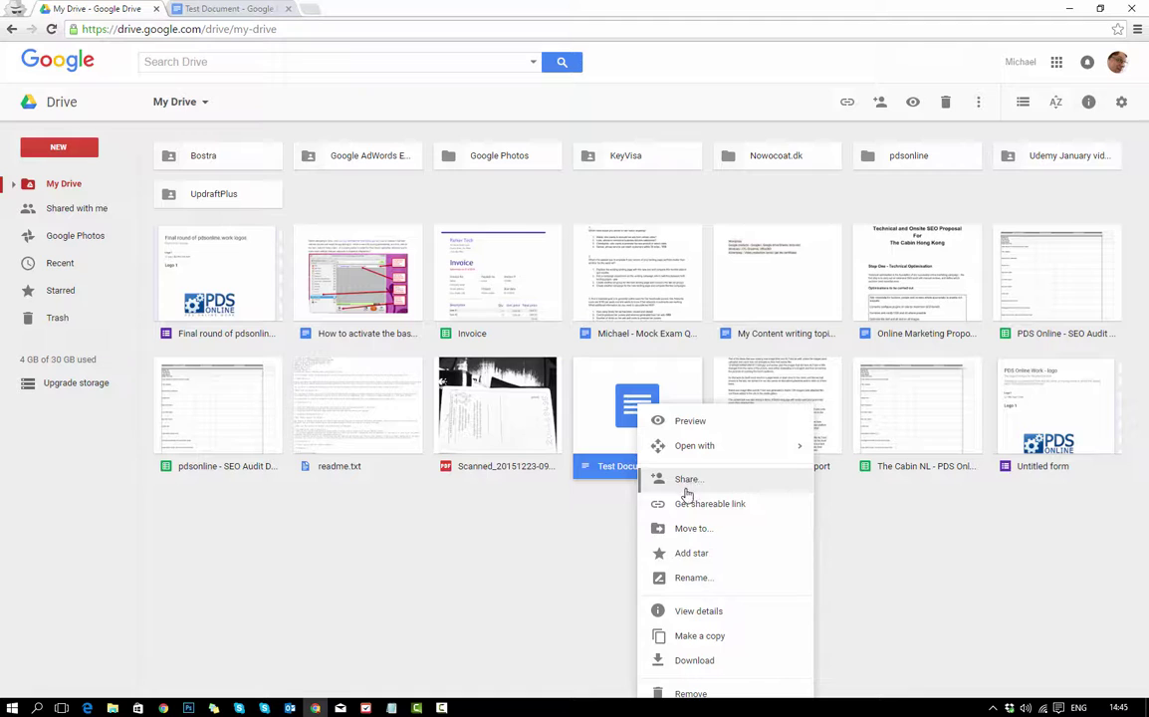
click(505, 579)
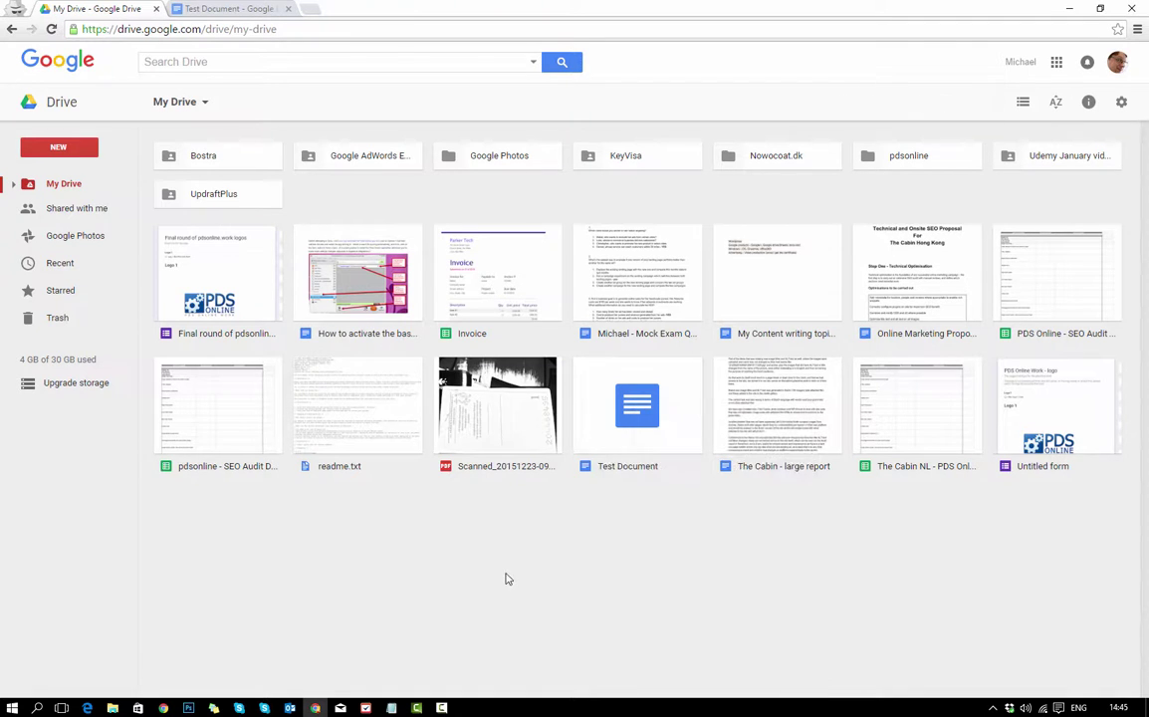
right_click(416, 543)
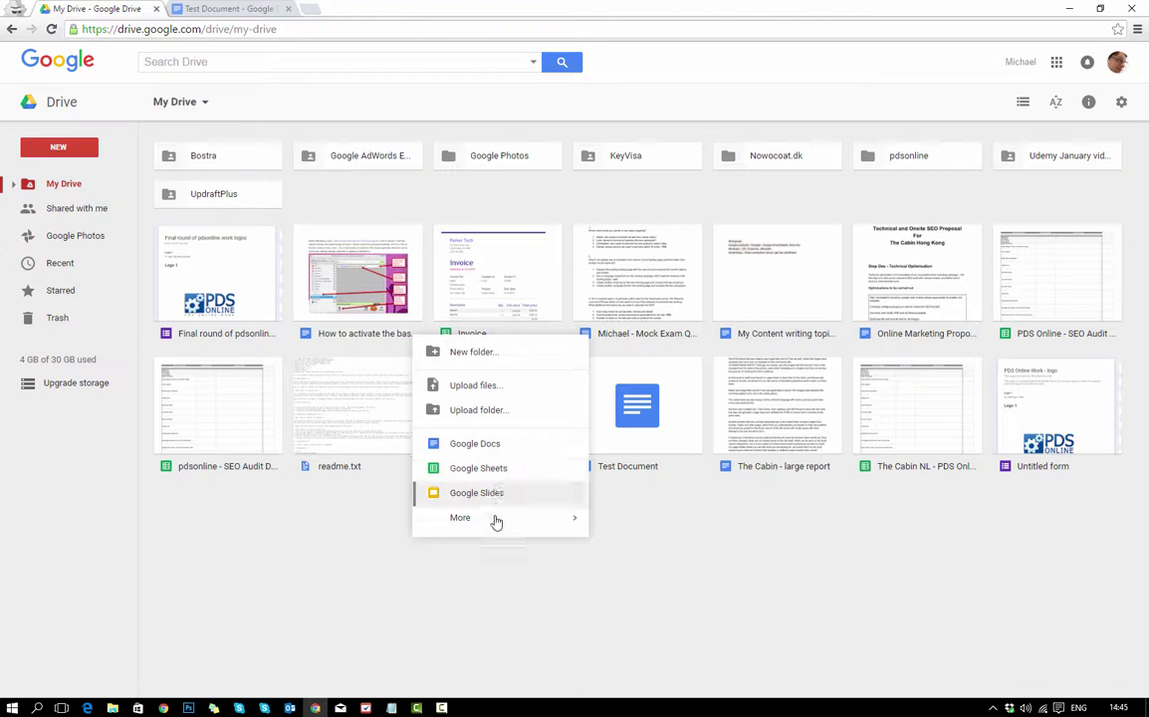
click(869, 632)
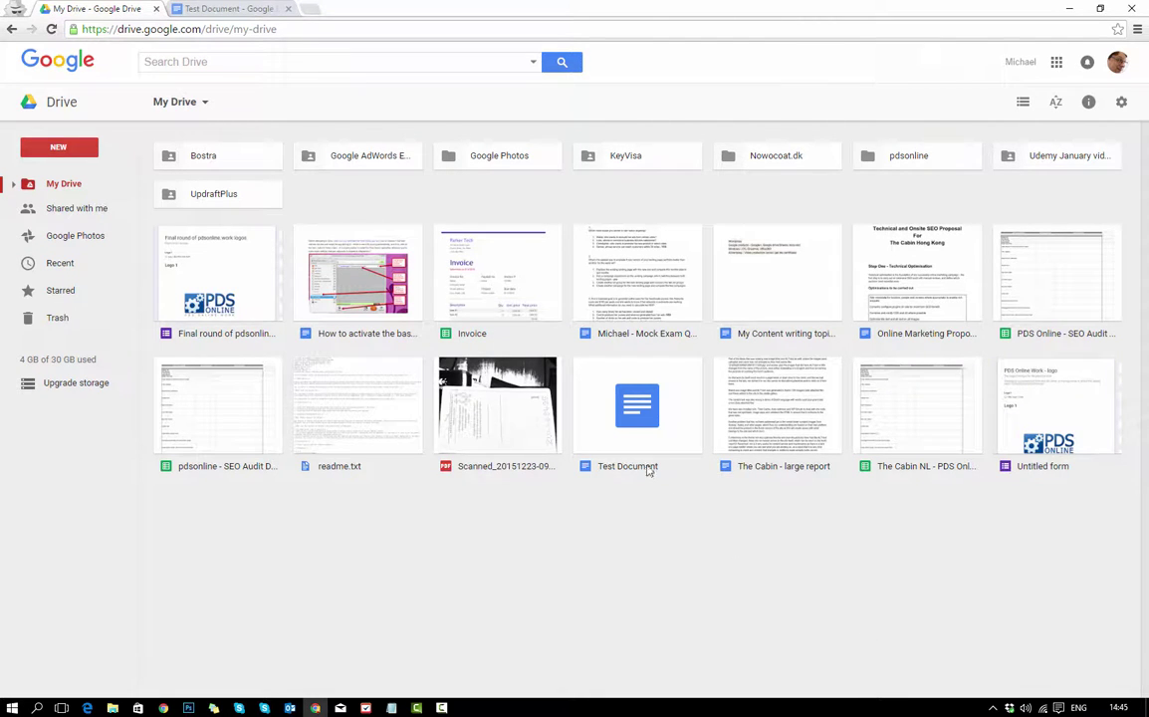
click(221, 10)
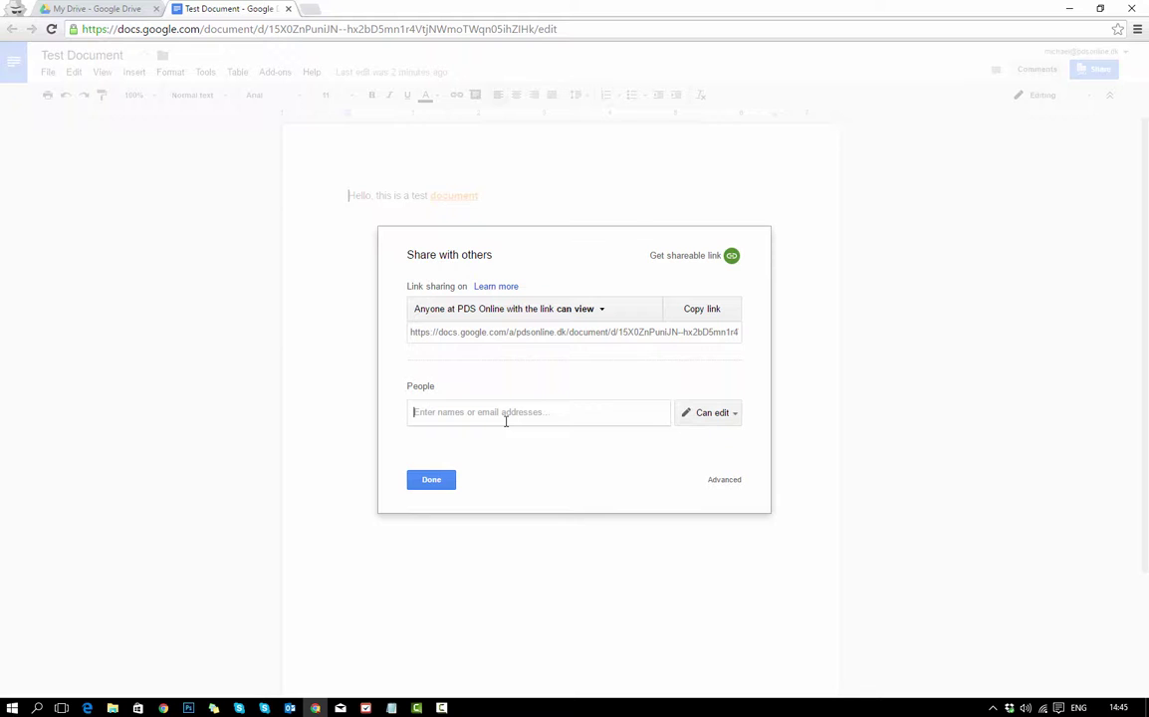
Share Test Document for editing with the suggested Gmail contact, adding a note, and confirm outside sharing.
text(nords)
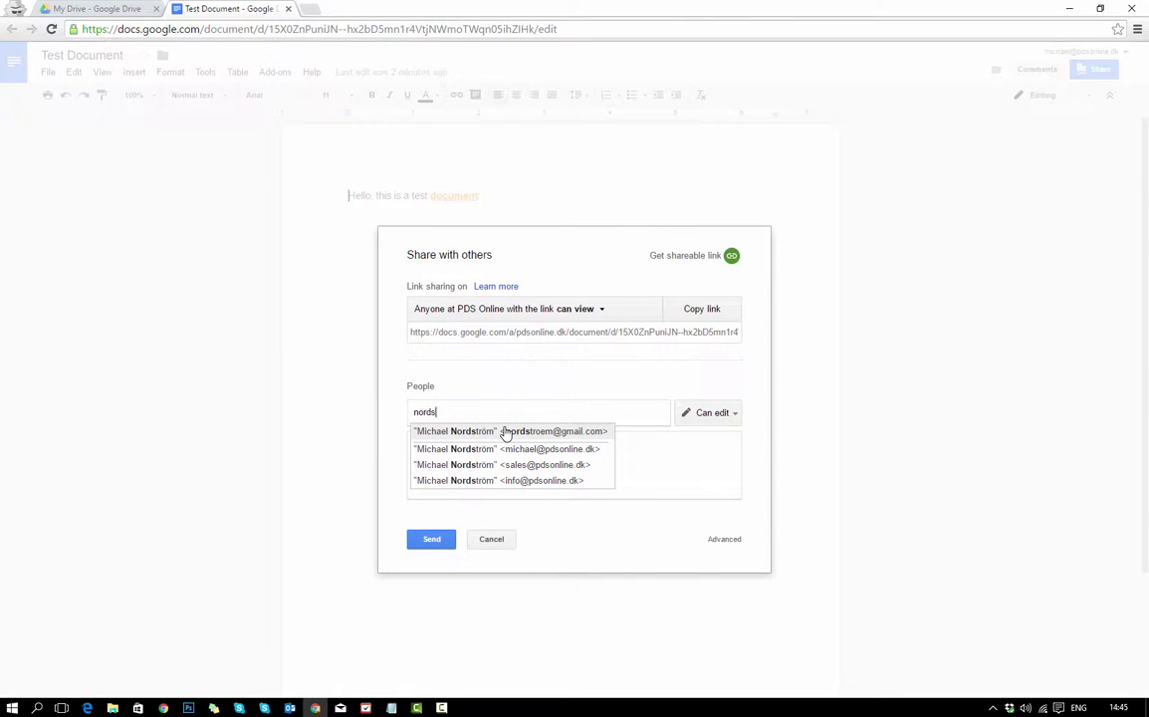
click(505, 431)
click(485, 451)
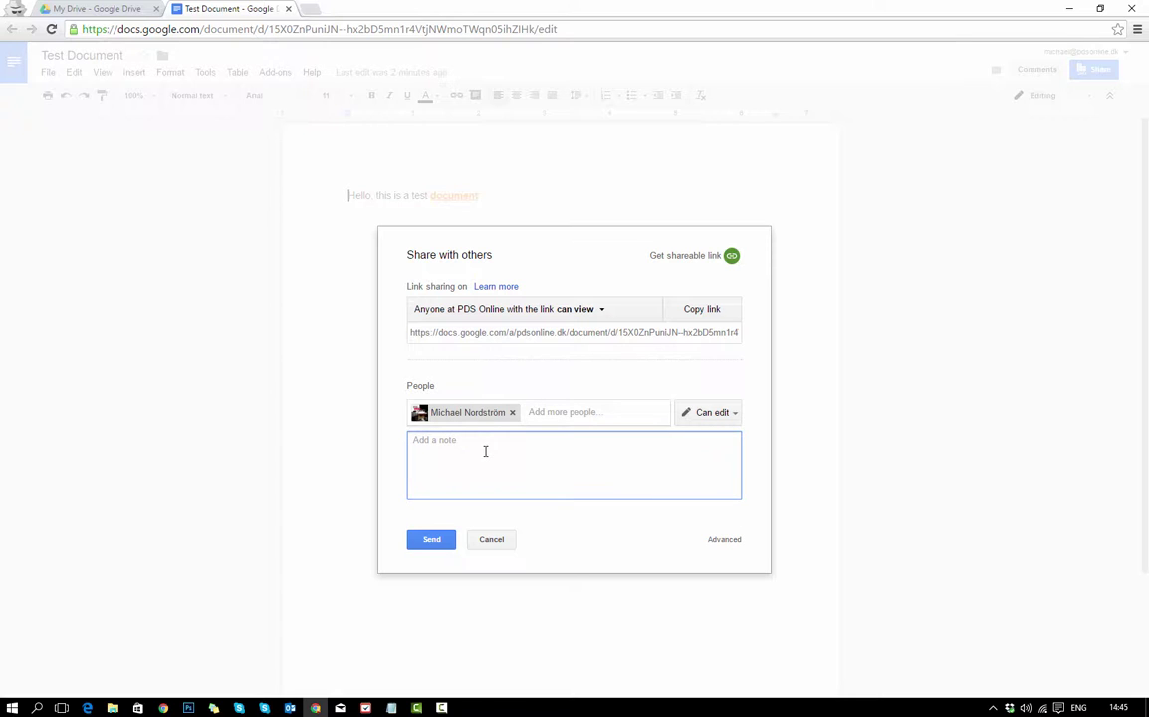
text(Hello, this is a shared document)
click(440, 542)
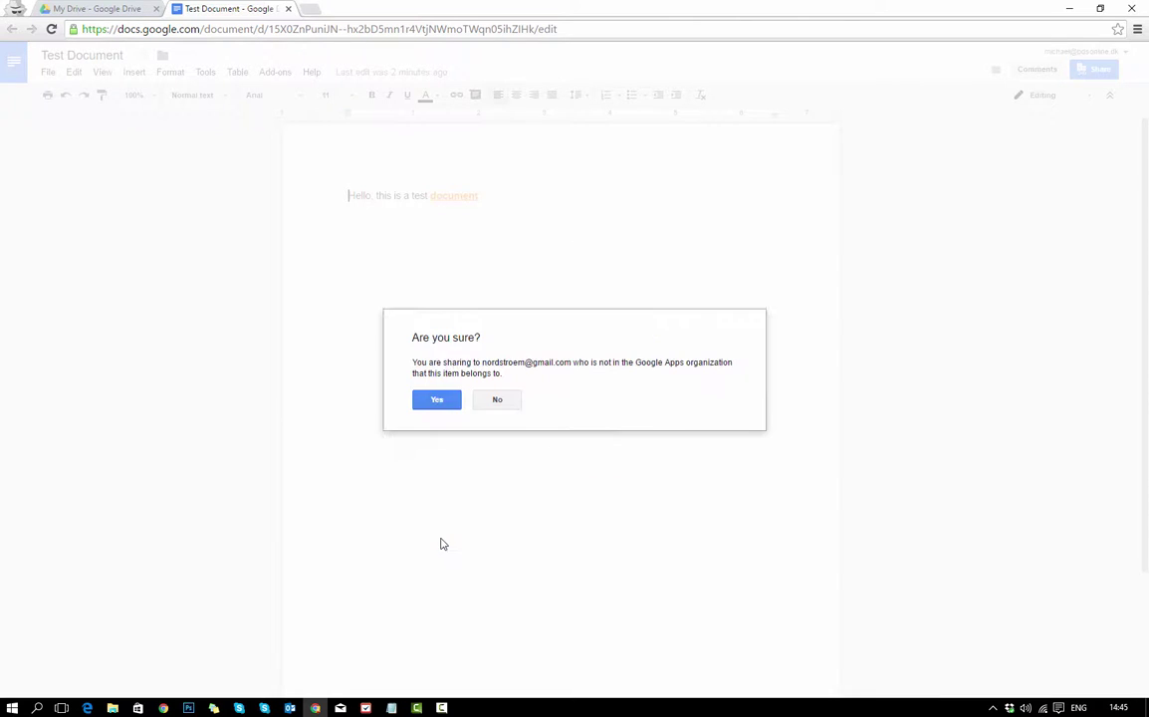
click(436, 399)
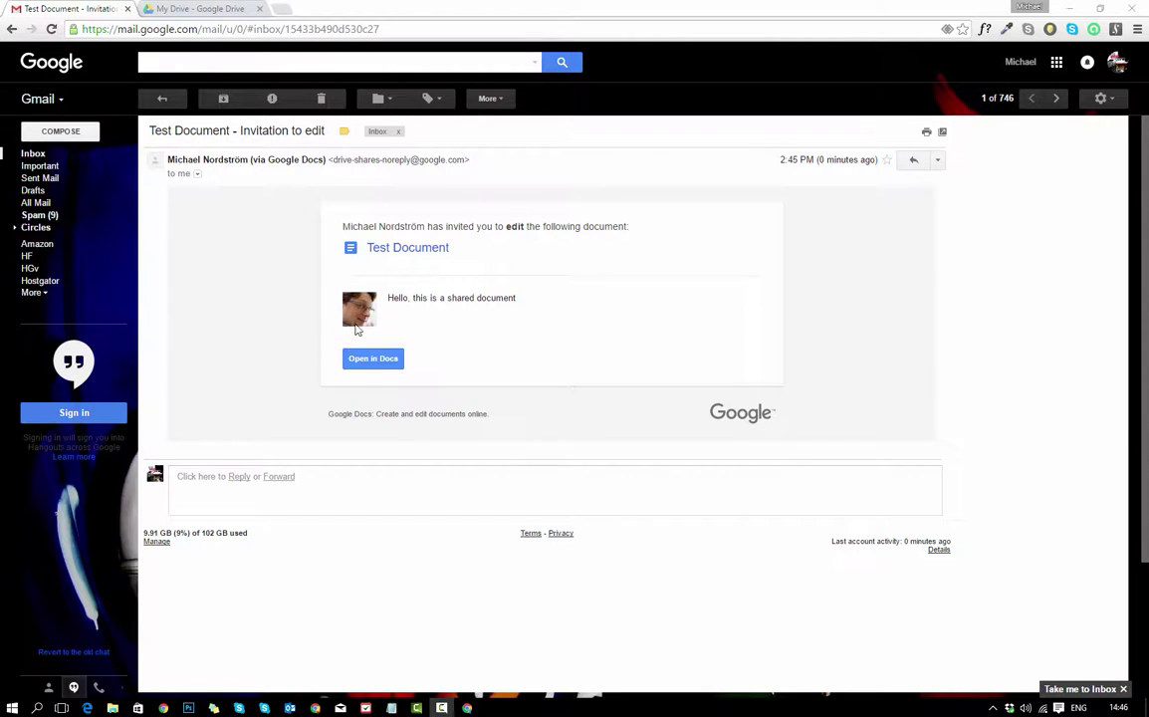
Highlight the invitation's note and open the shared Test Document from the email.
drag(388, 298, 562, 310)
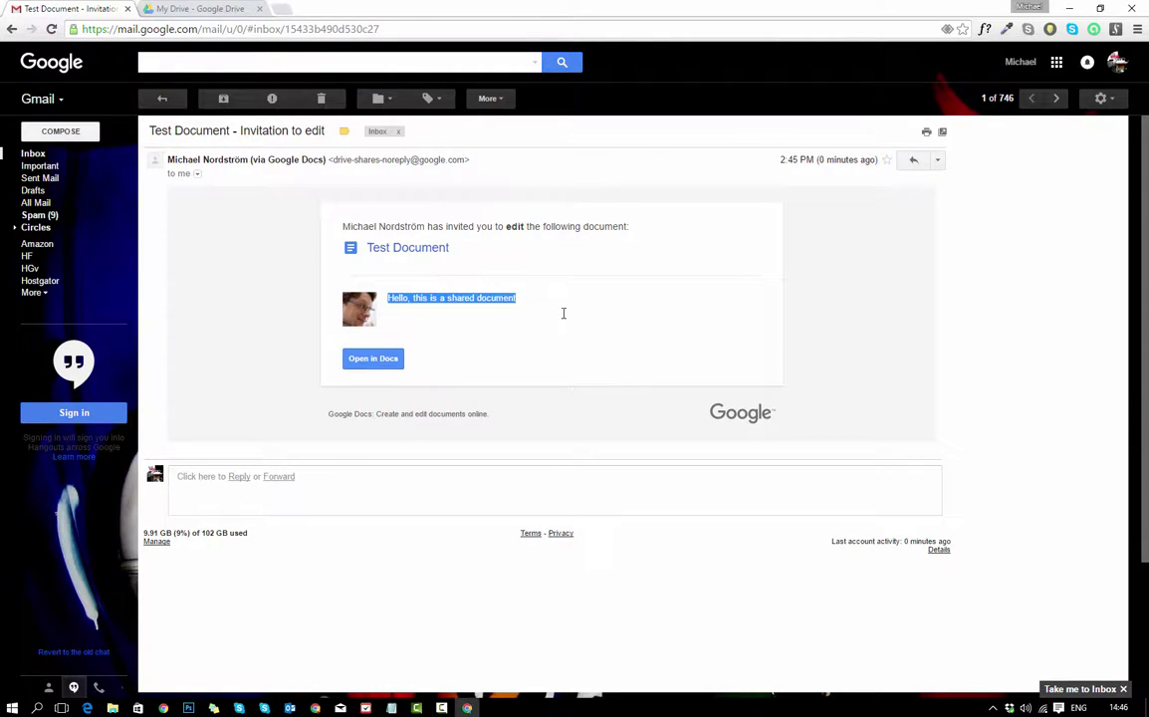
click(373, 360)
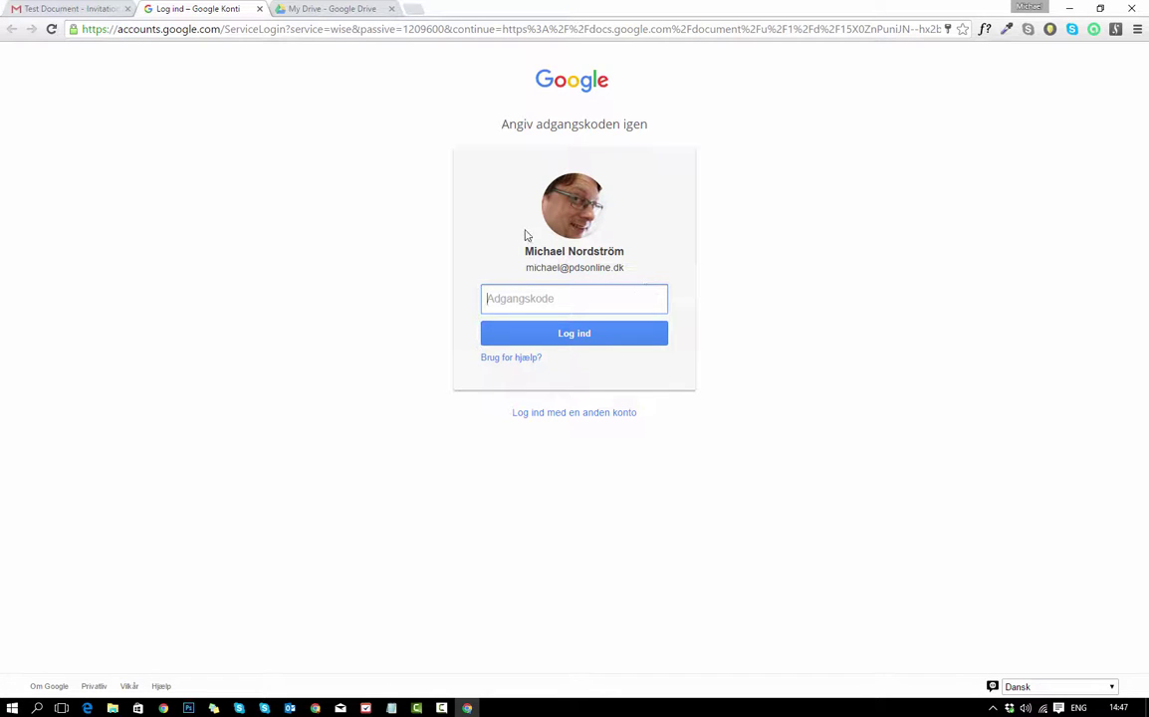
Sign in with the first listed account to open the shared Test Document, dismissing the voice typing tip.
click(574, 416)
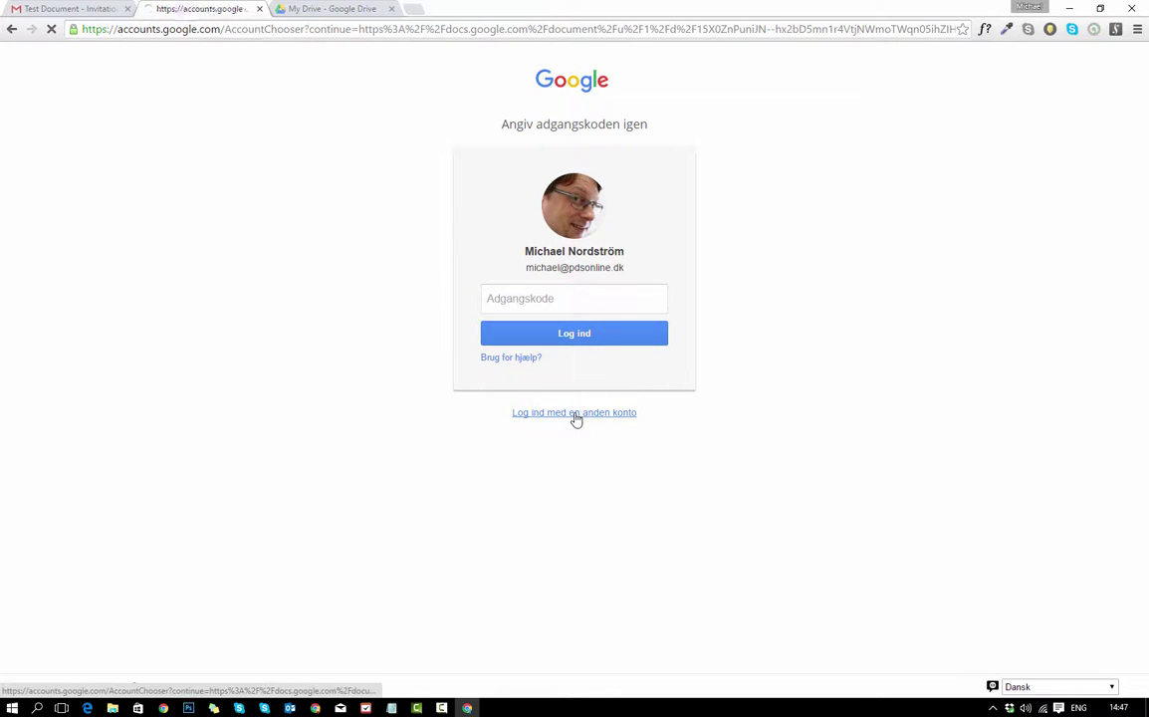
click(565, 162)
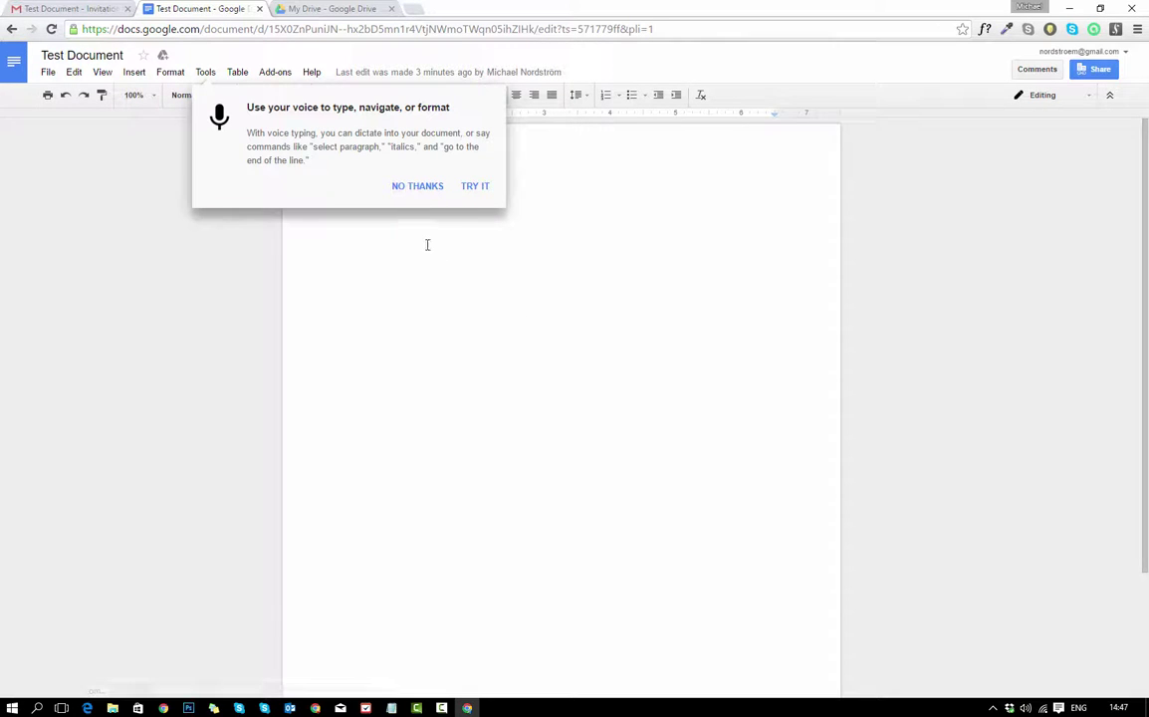
click(410, 186)
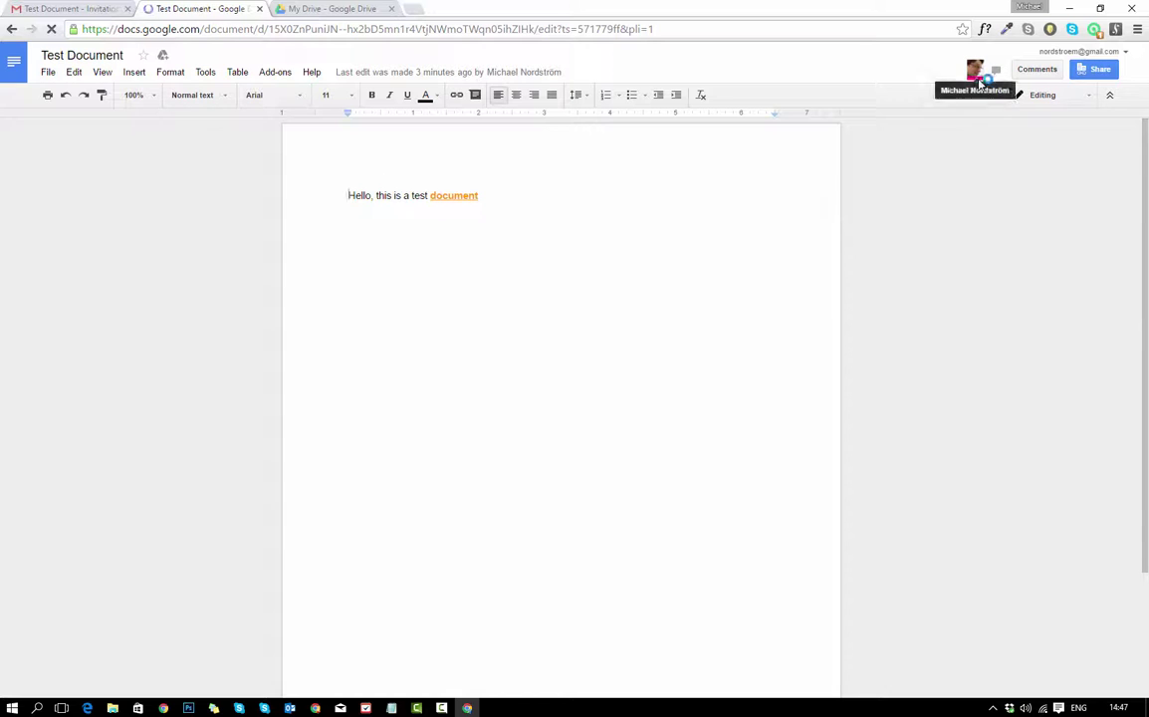
mouse_move(979, 81)
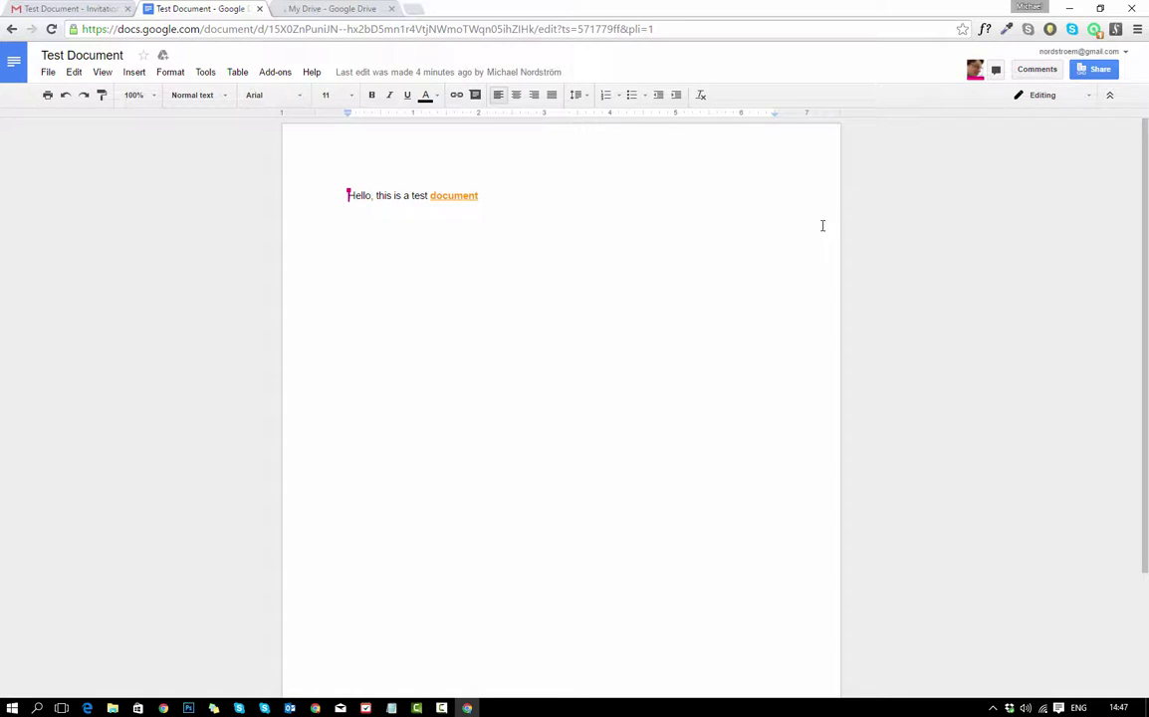
Add a plain black line 'This is a typing test', without bold or underline, below the first line.
click(494, 247)
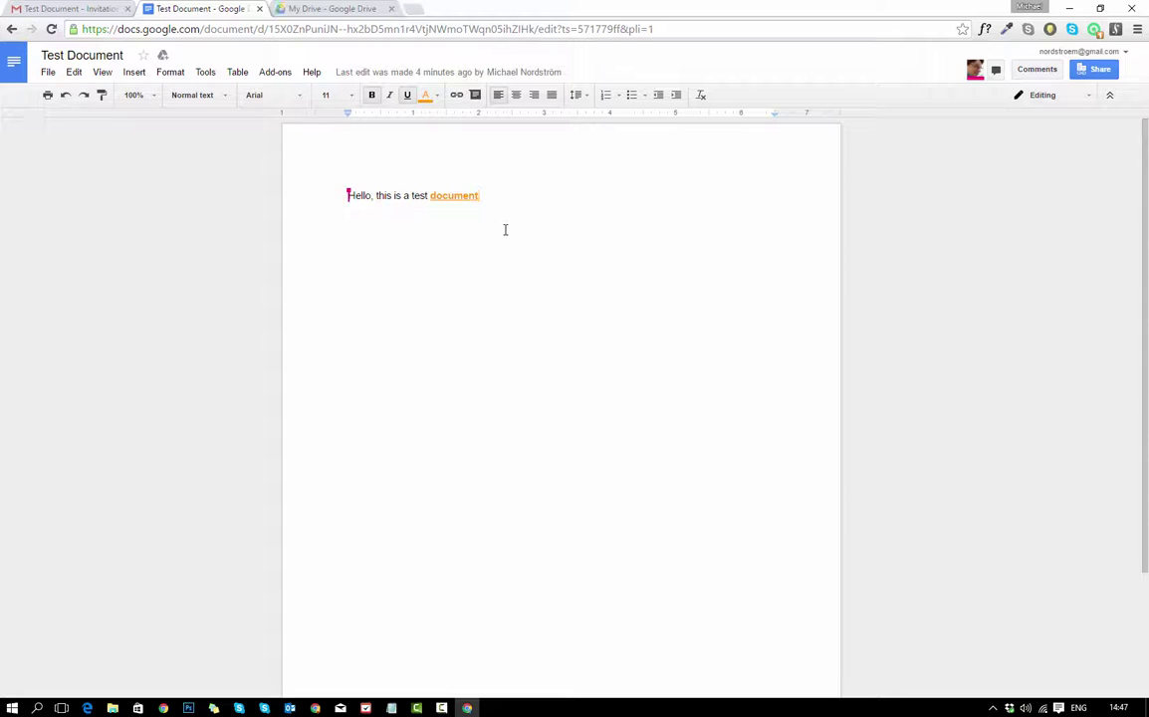
key(Return)
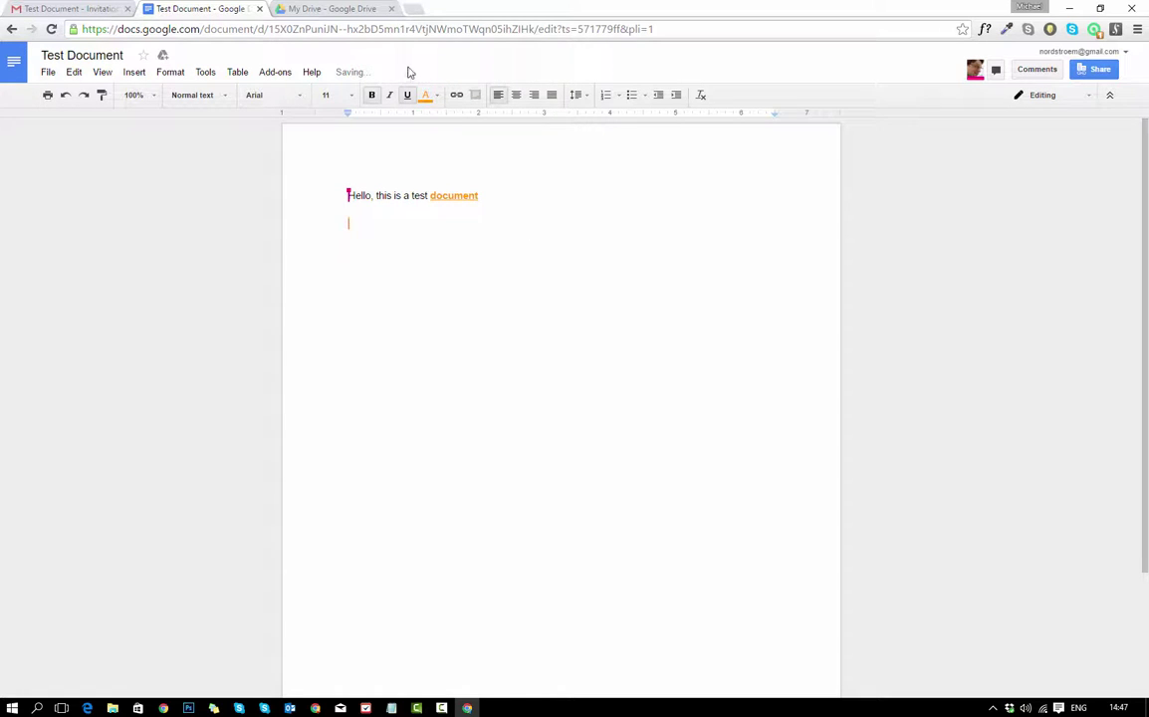
click(433, 97)
click(435, 146)
click(406, 95)
click(373, 95)
text(This is a typing test)
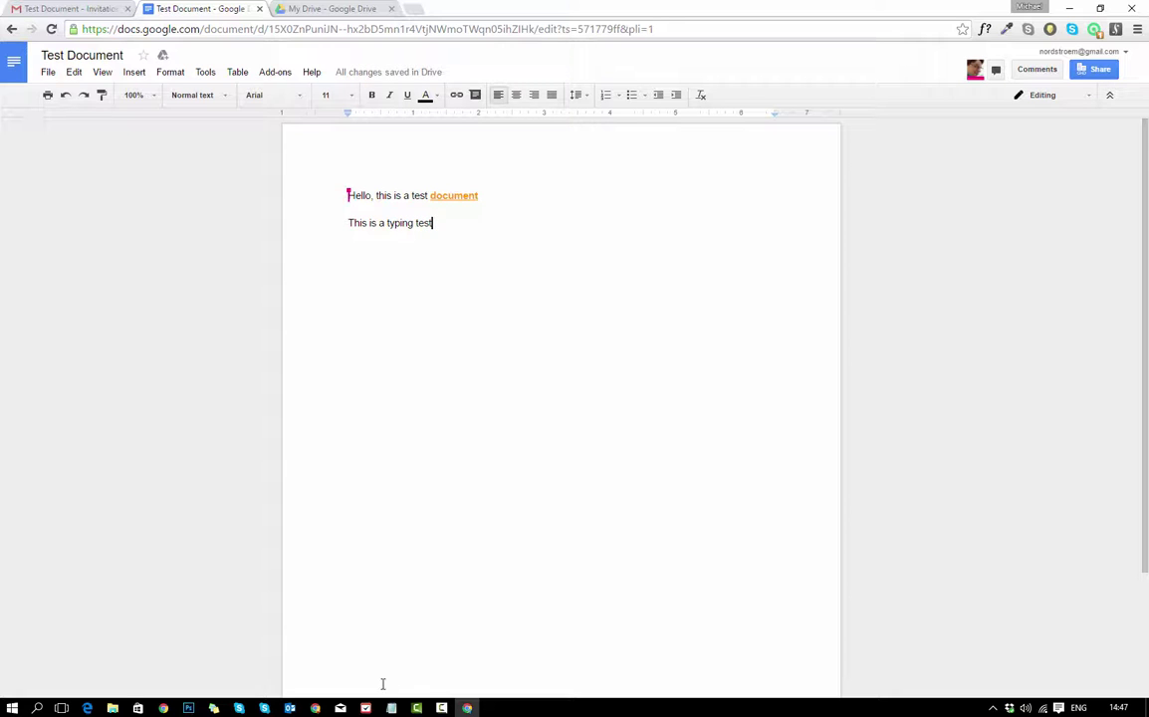
click(315, 708)
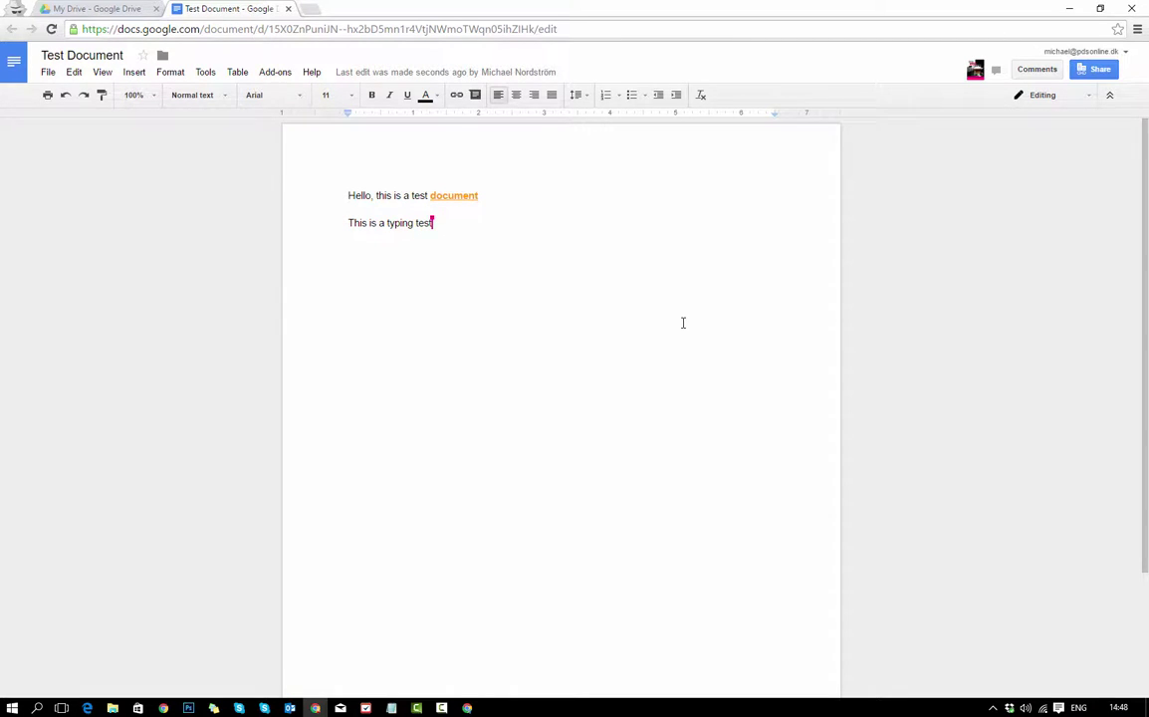
With both account windows side by side, add the third line 'Test on typing' below the second.
double_click(992, 10)
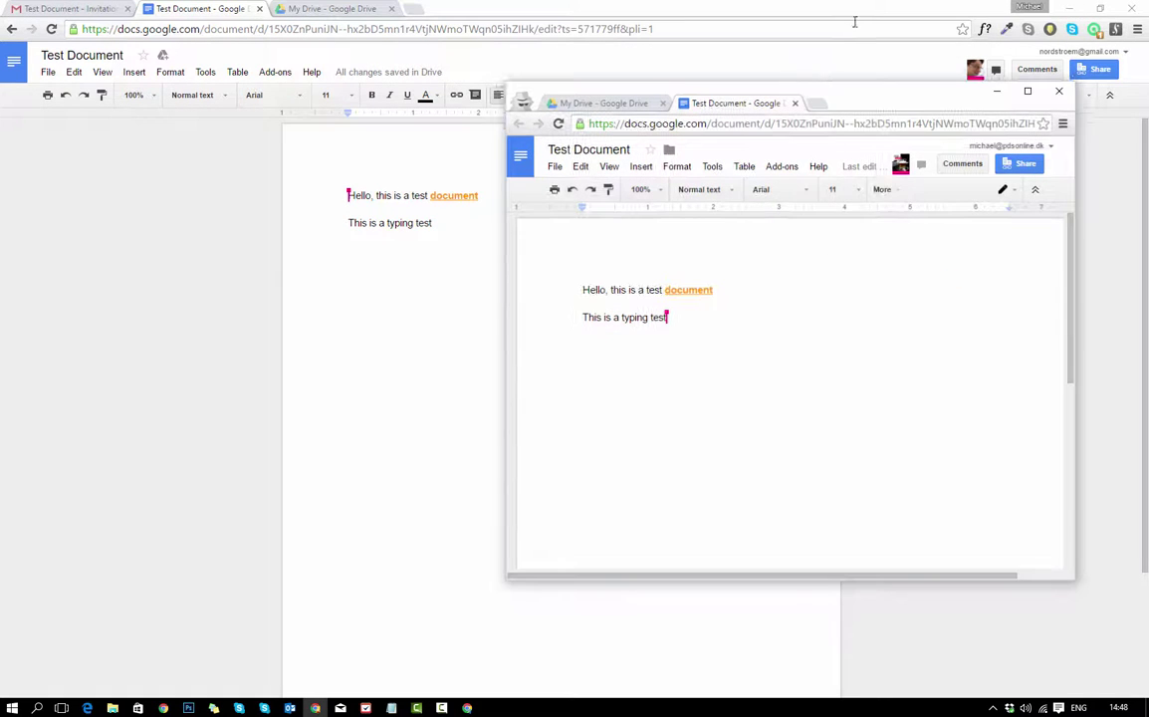
drag(890, 102, 961, 102)
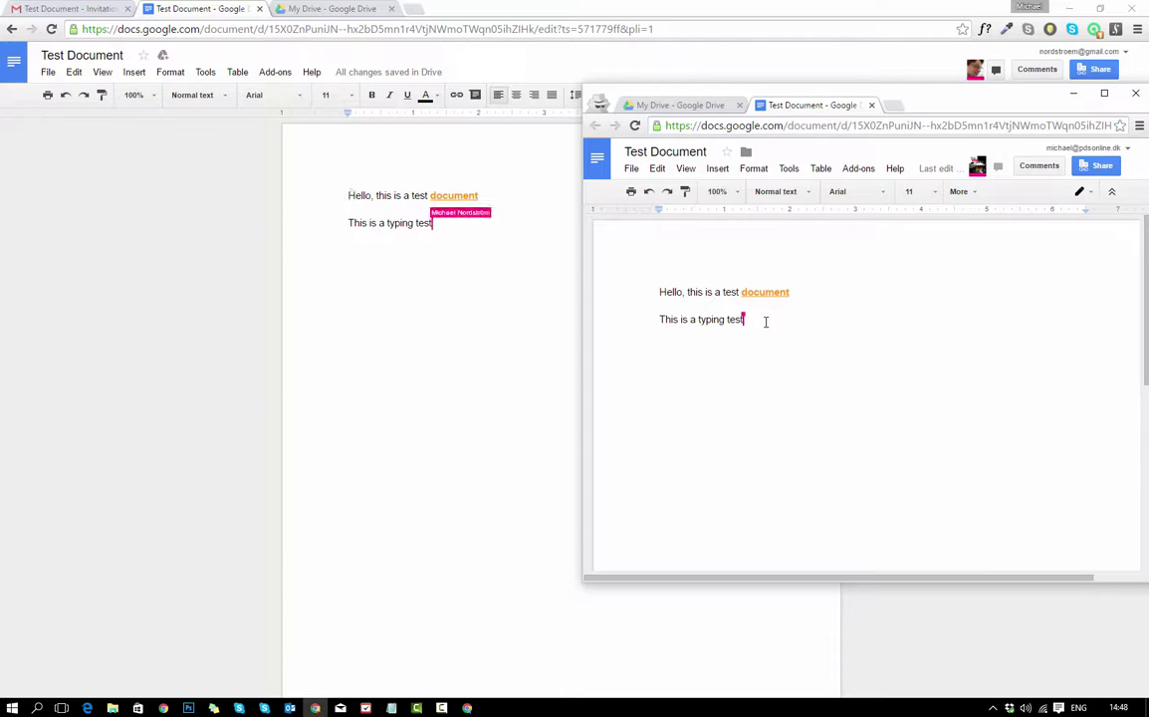
key(Return)
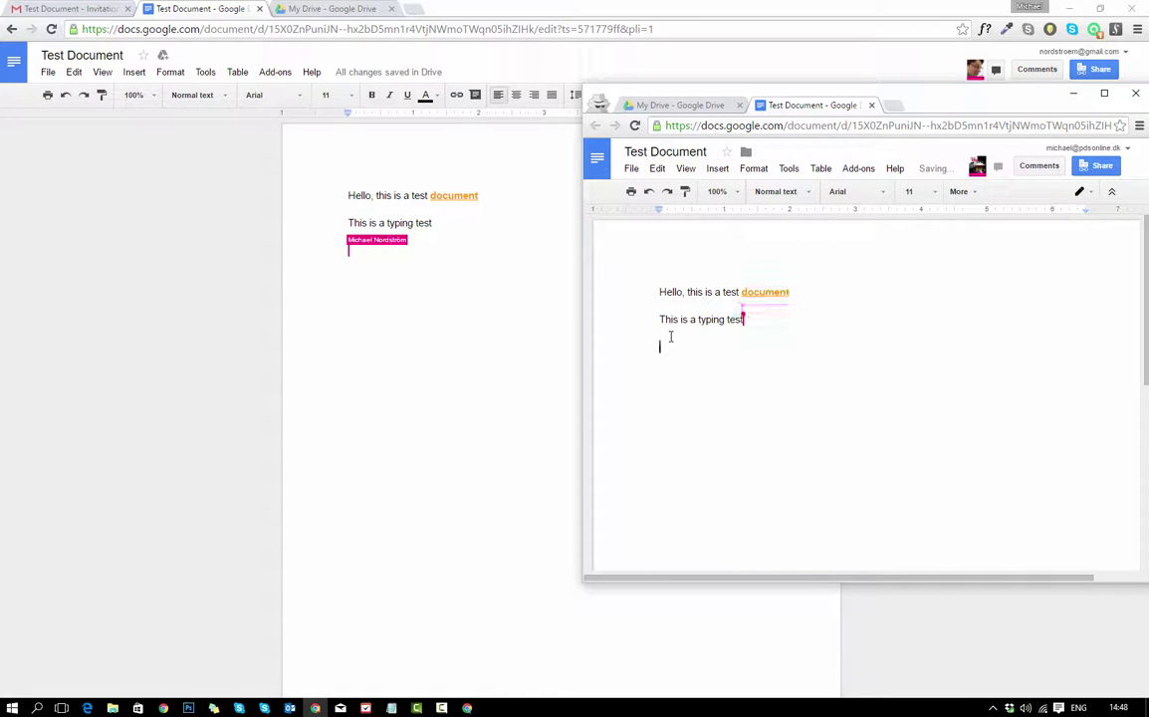
text(Test o)
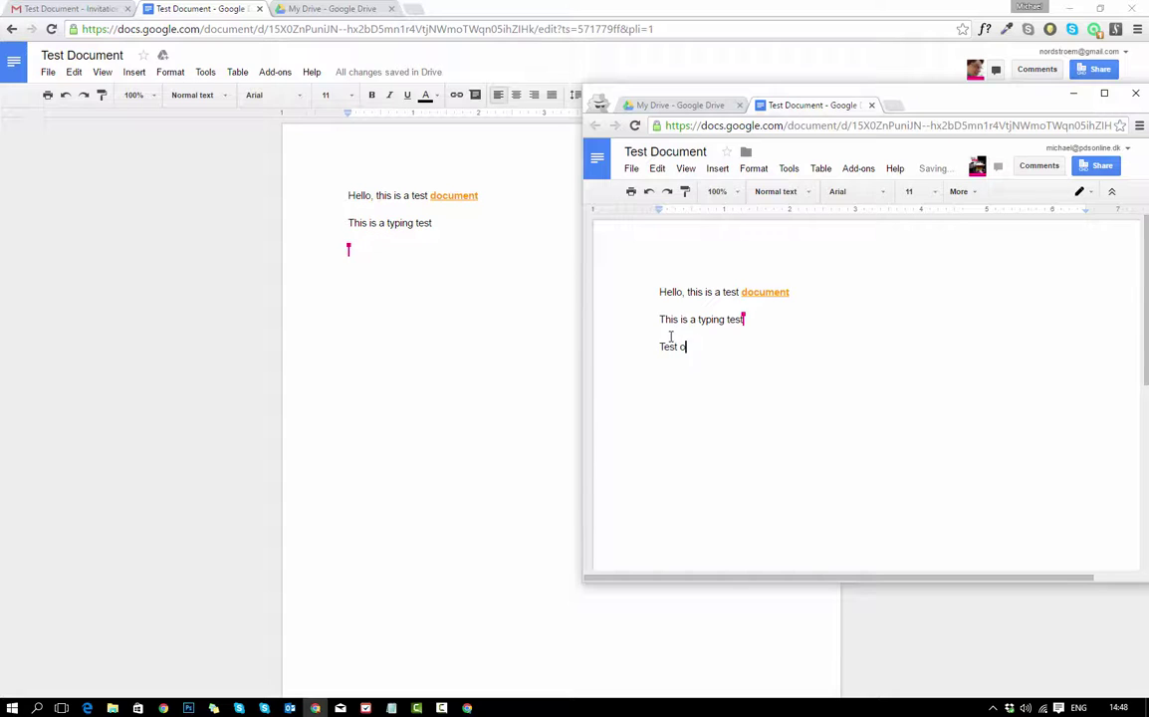
text(n ty)
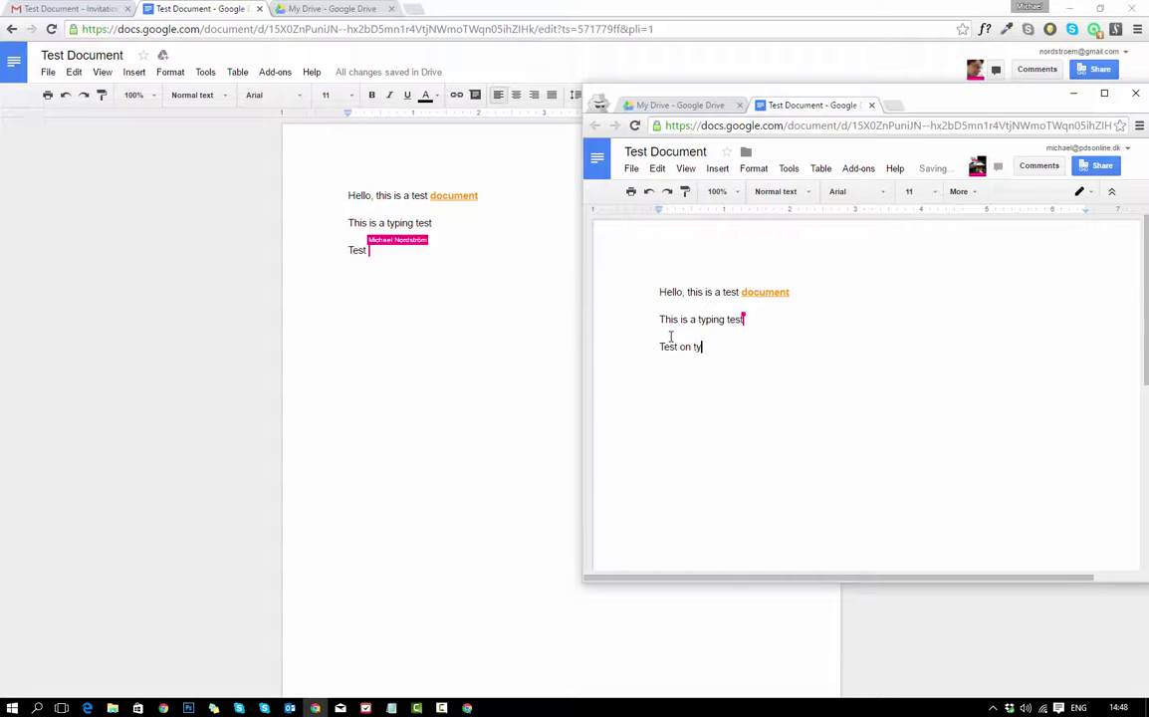
text(ping)
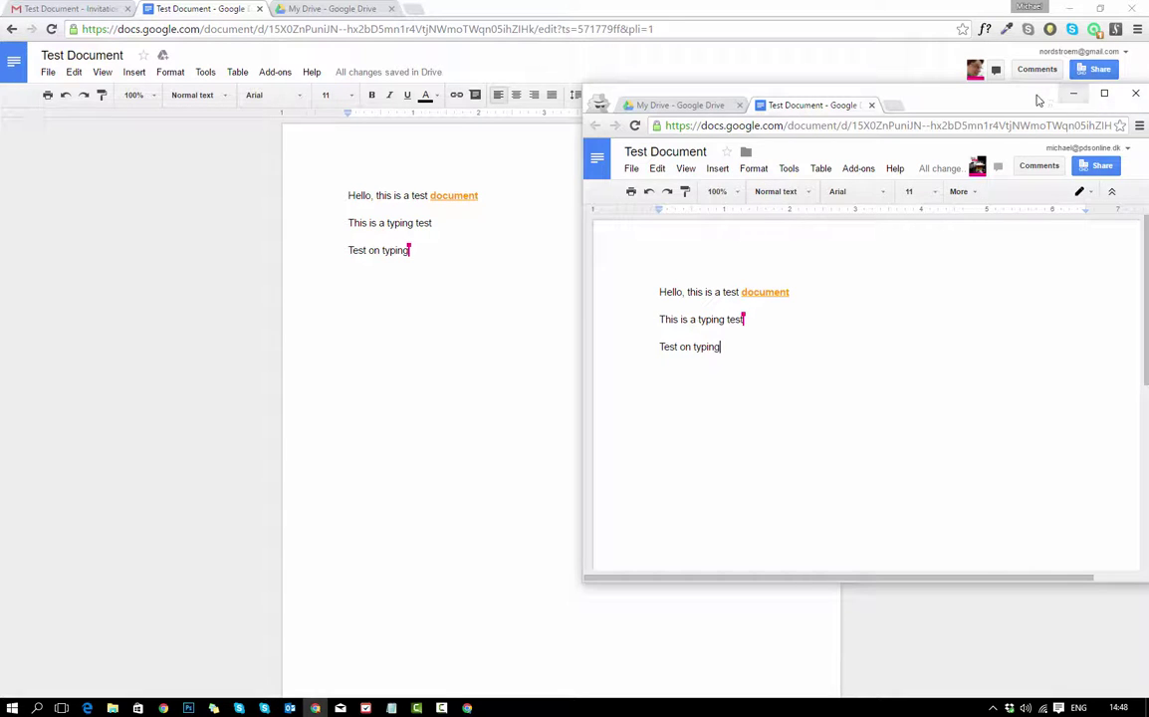
click(1104, 94)
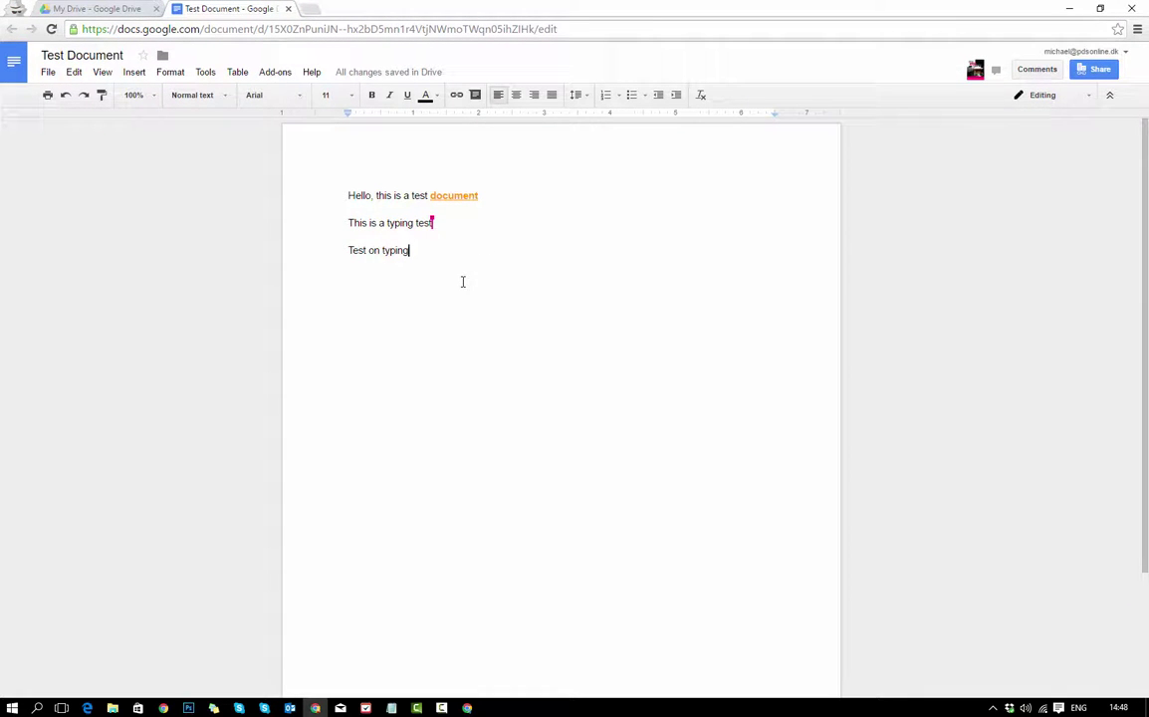
Post the comment 'Test comment' on the word 'typing' in the third line.
right_click(411, 248)
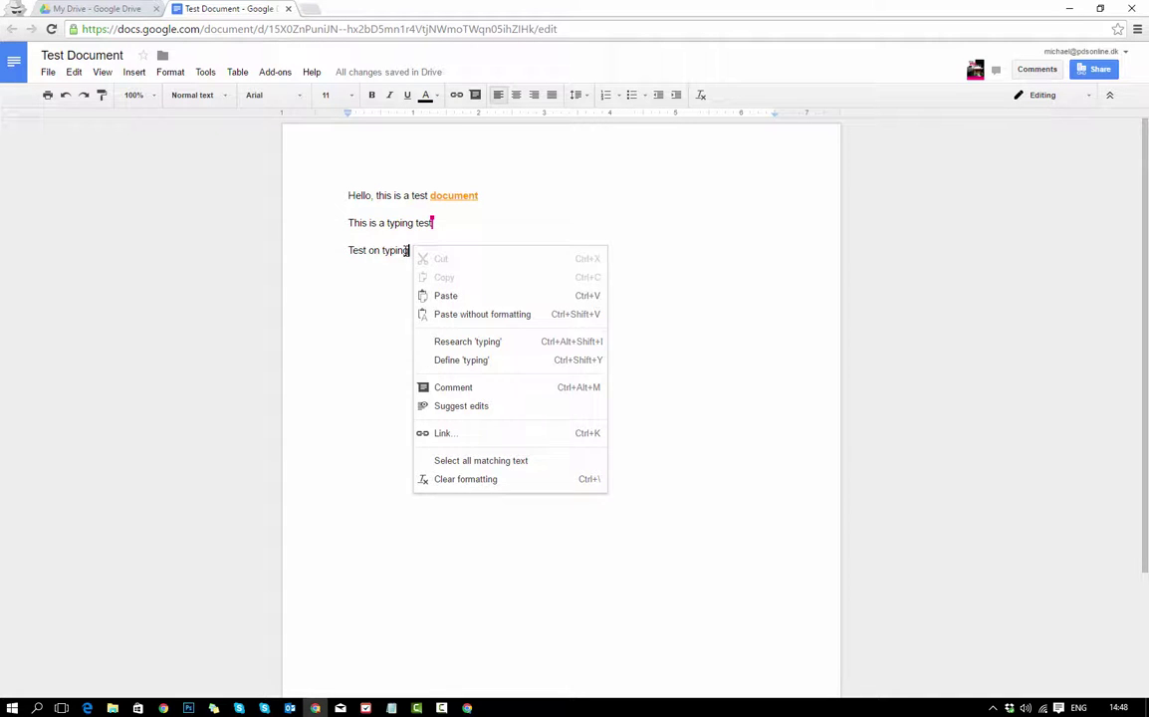
click(468, 389)
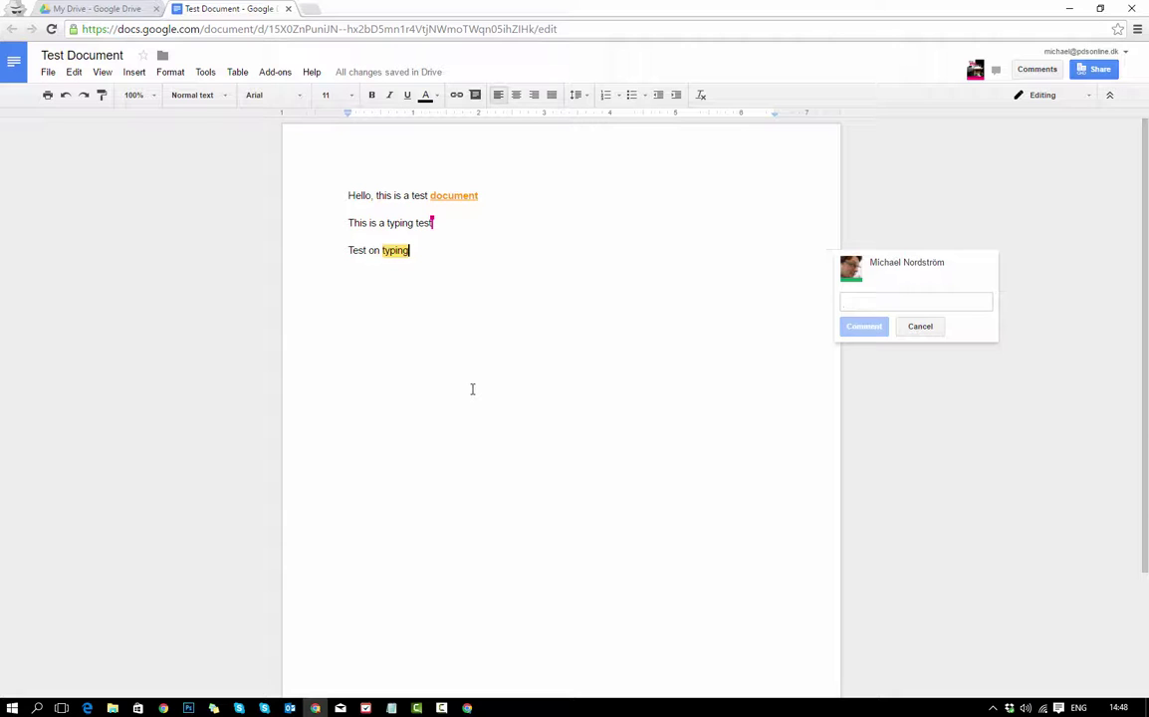
text(Test commn)
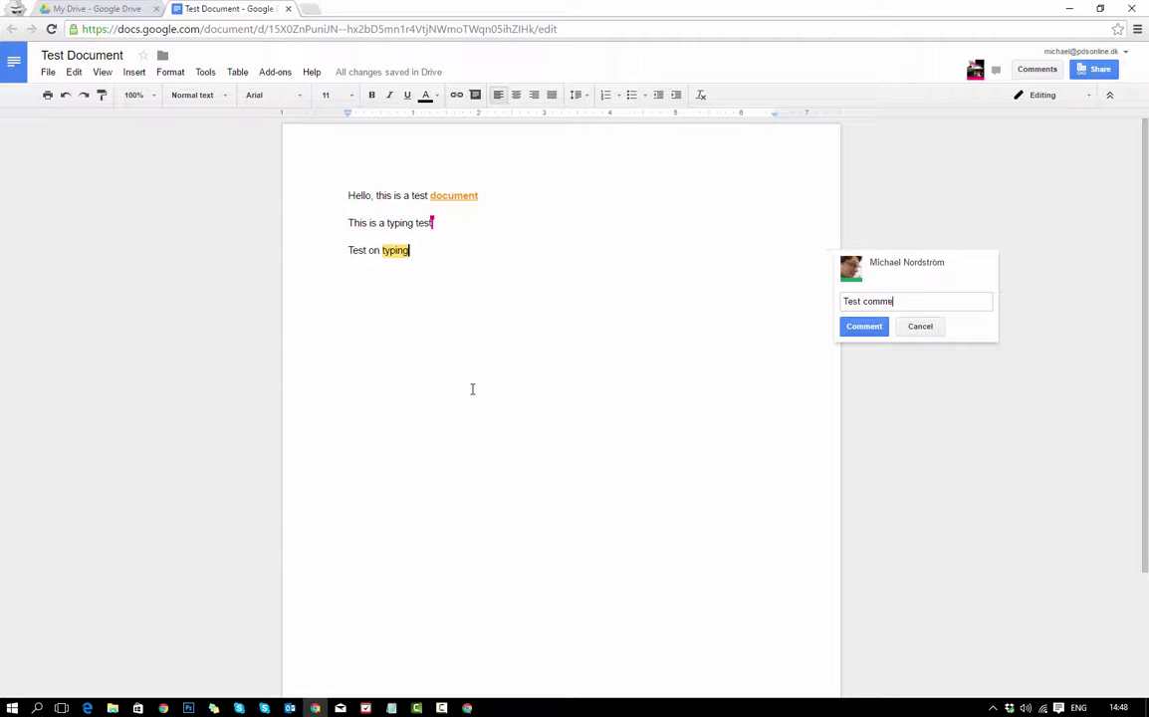
click(864, 326)
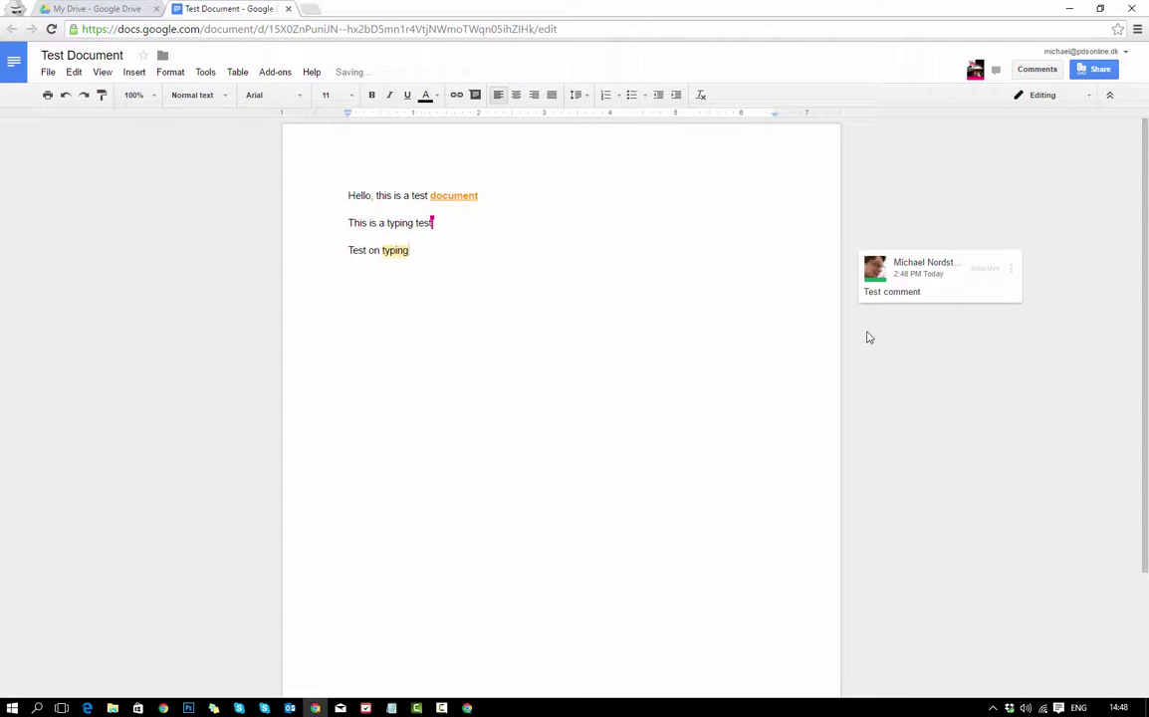
key(alt+Tab)
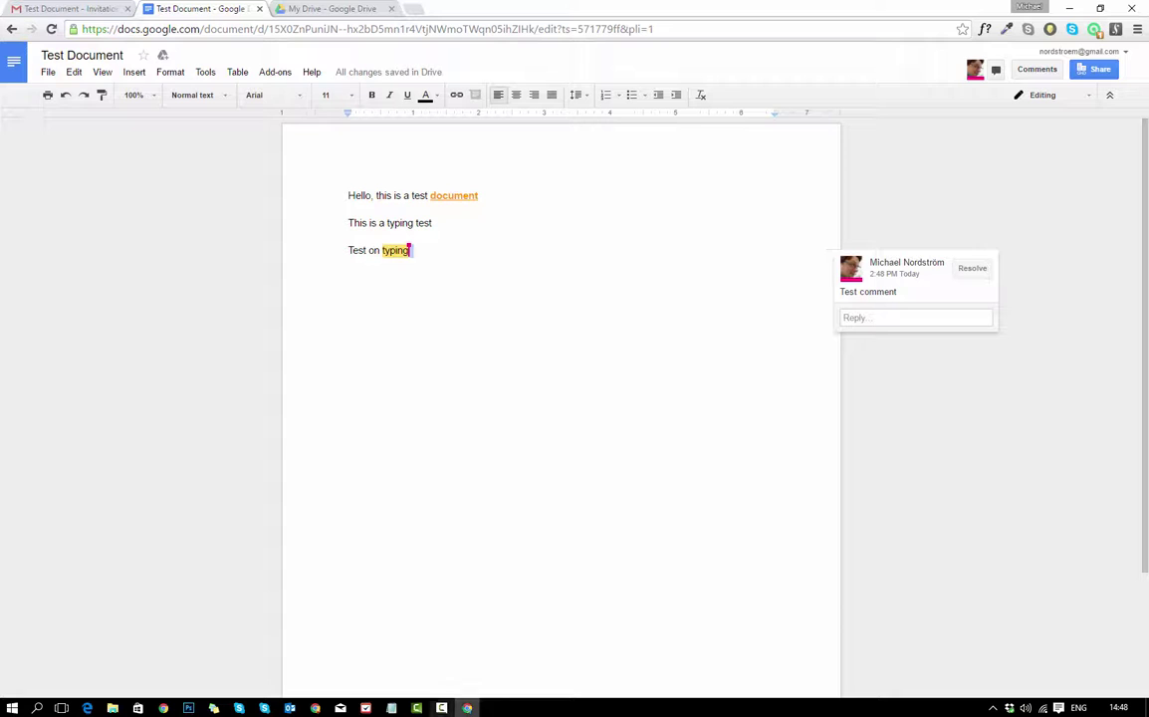
From the second account, reply 'Ok received' to the comment, resolve the thread, and return to My Drive.
click(315, 708)
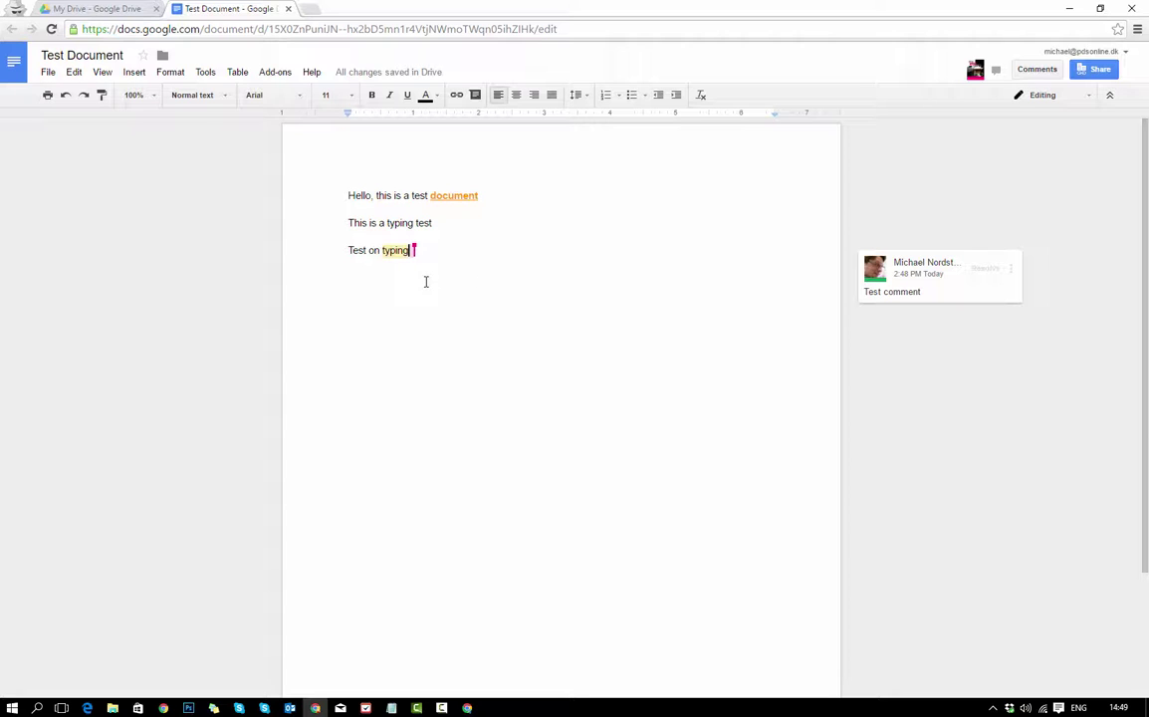
click(960, 294)
click(886, 318)
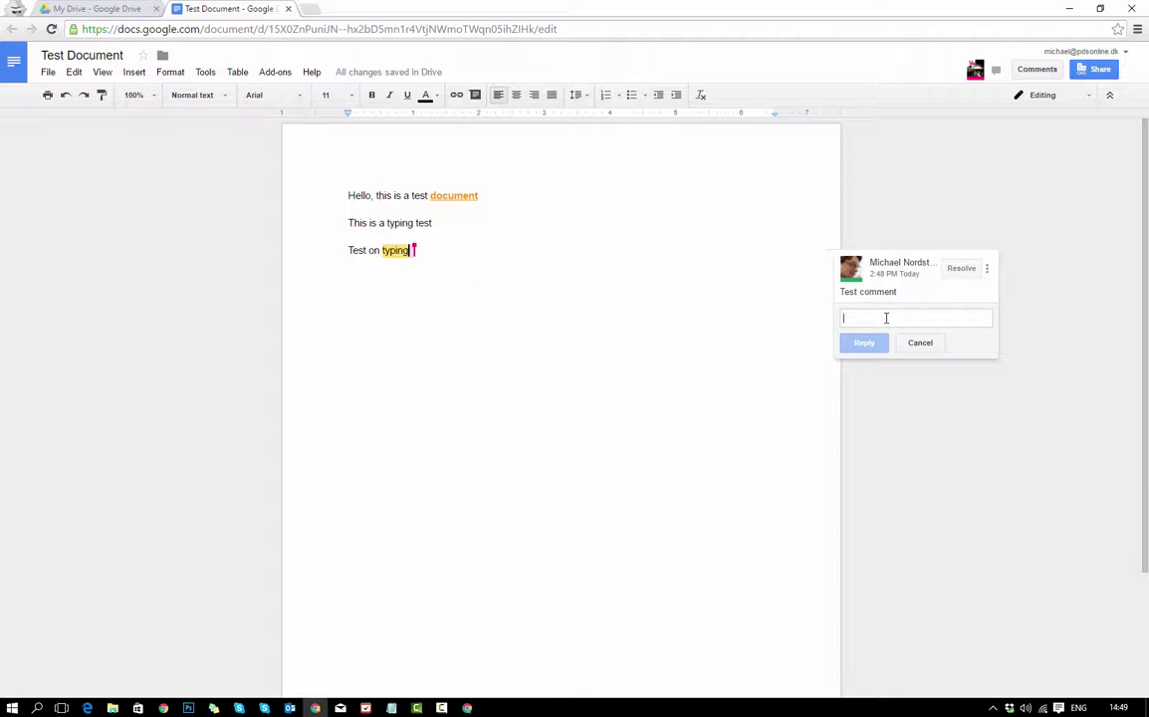
text(Ok received)
click(875, 346)
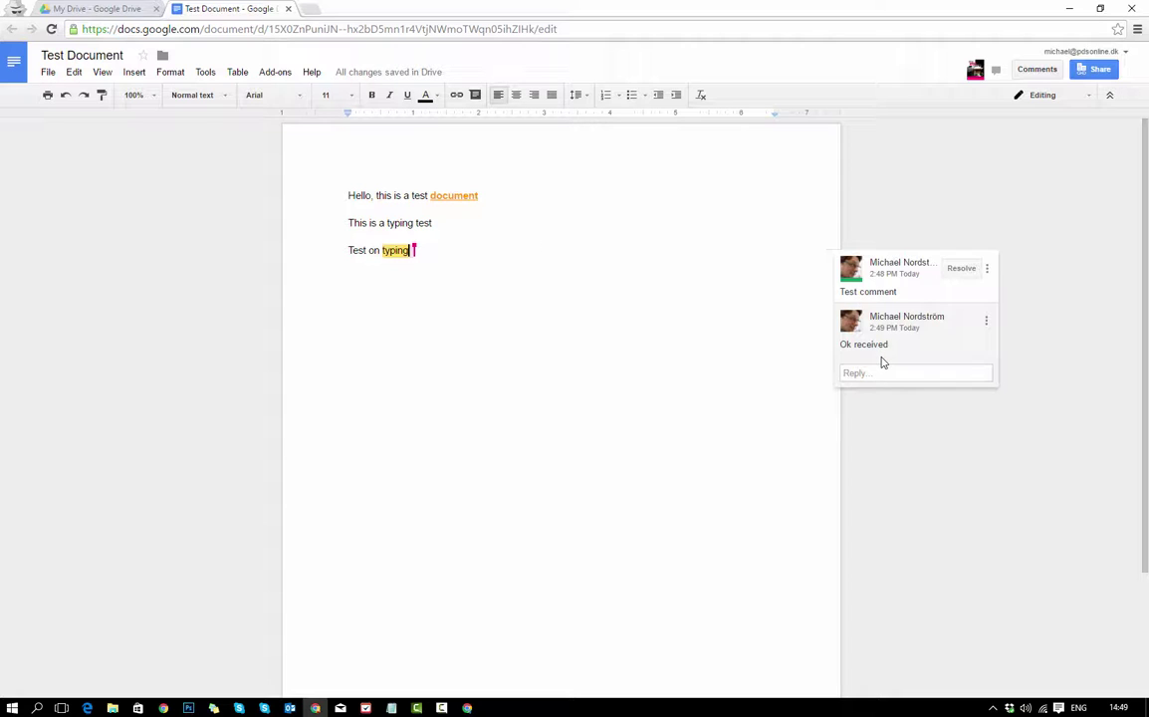
click(961, 269)
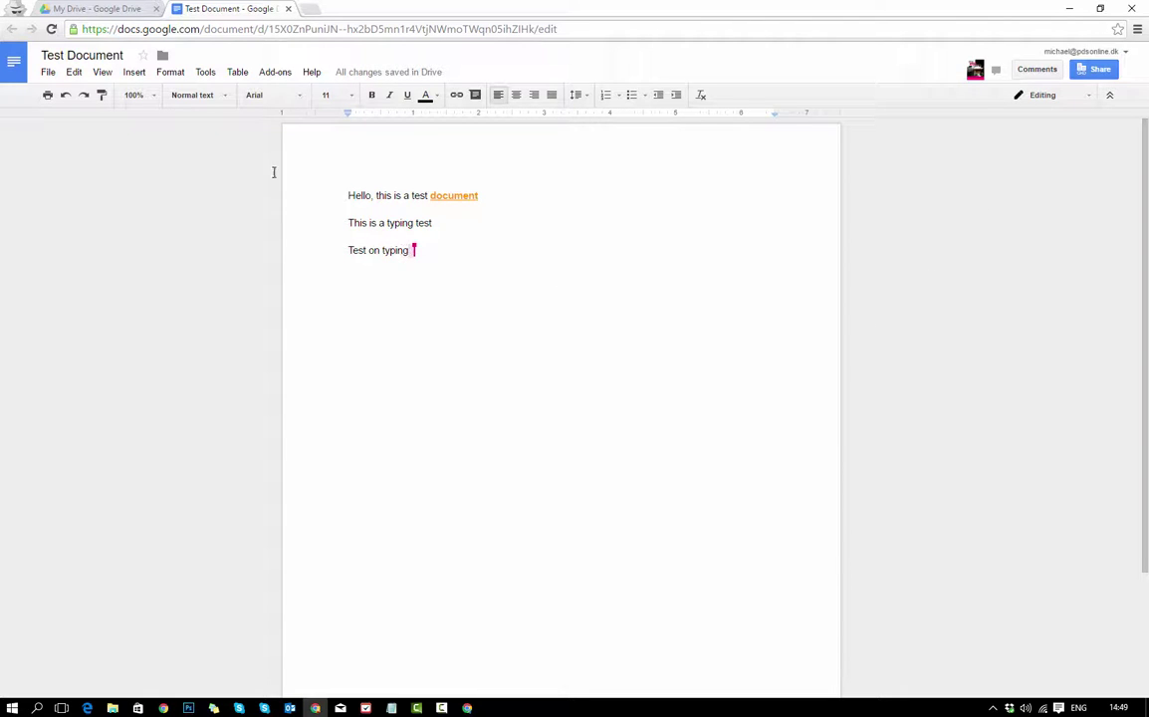
click(76, 8)
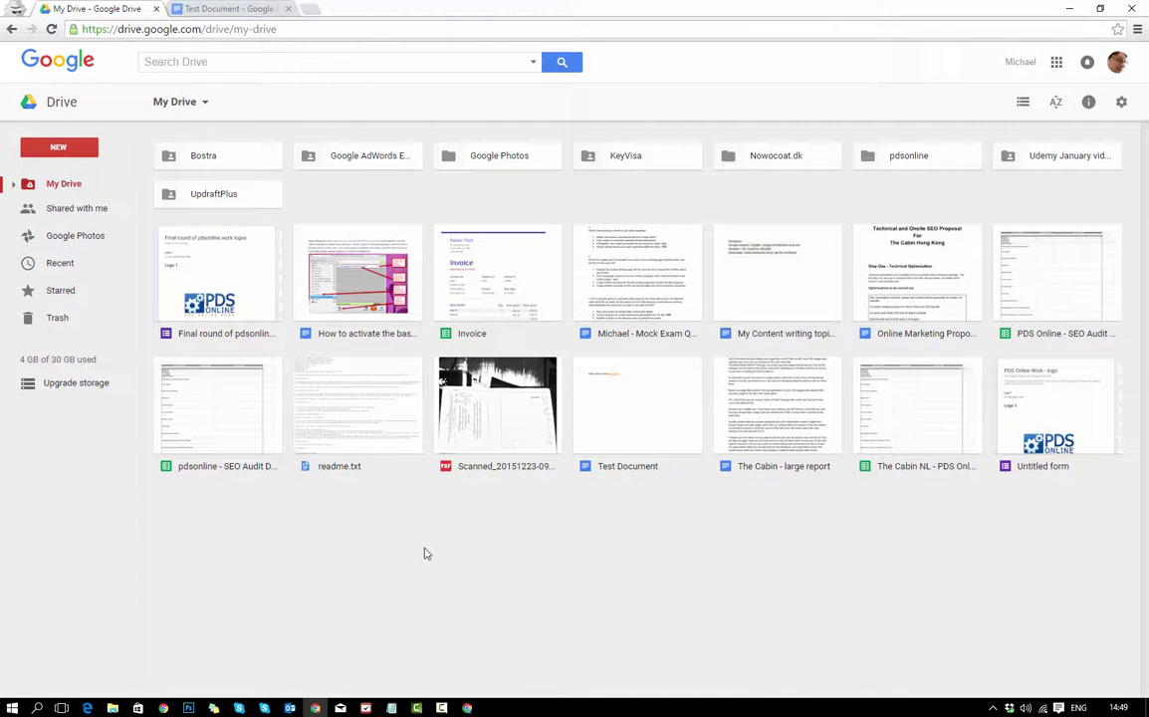
Browse the New menu, starting then cancelling a new folder, and go back to Test Document.
click(70, 150)
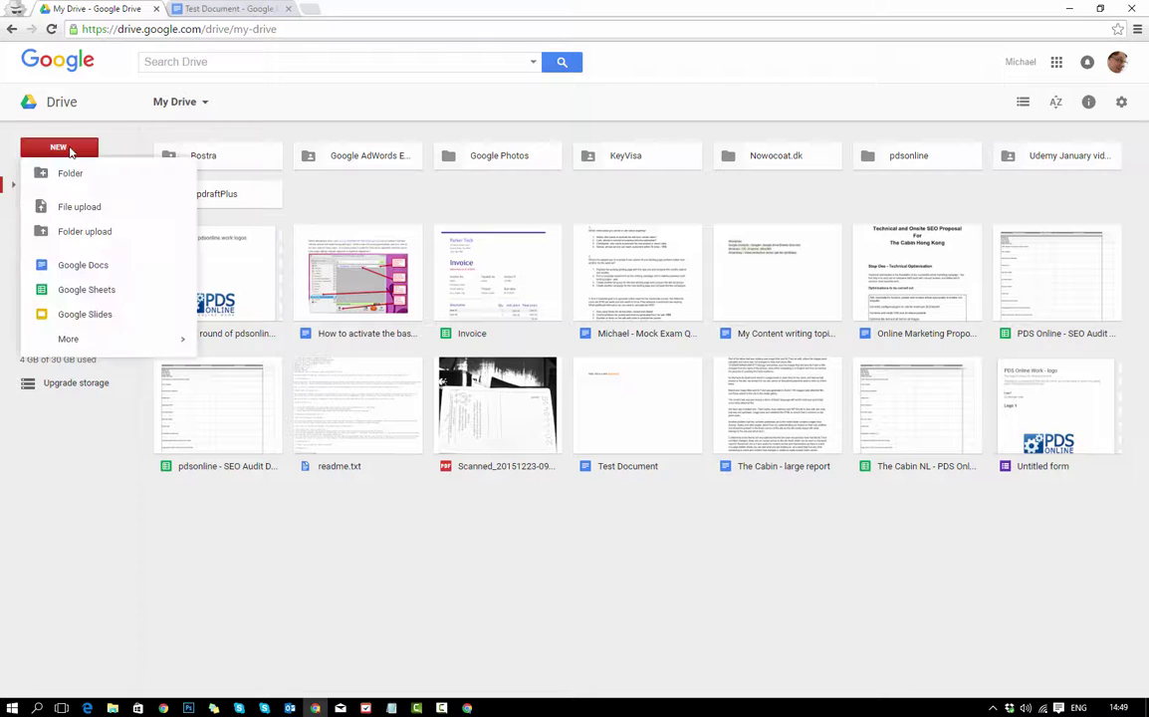
click(70, 175)
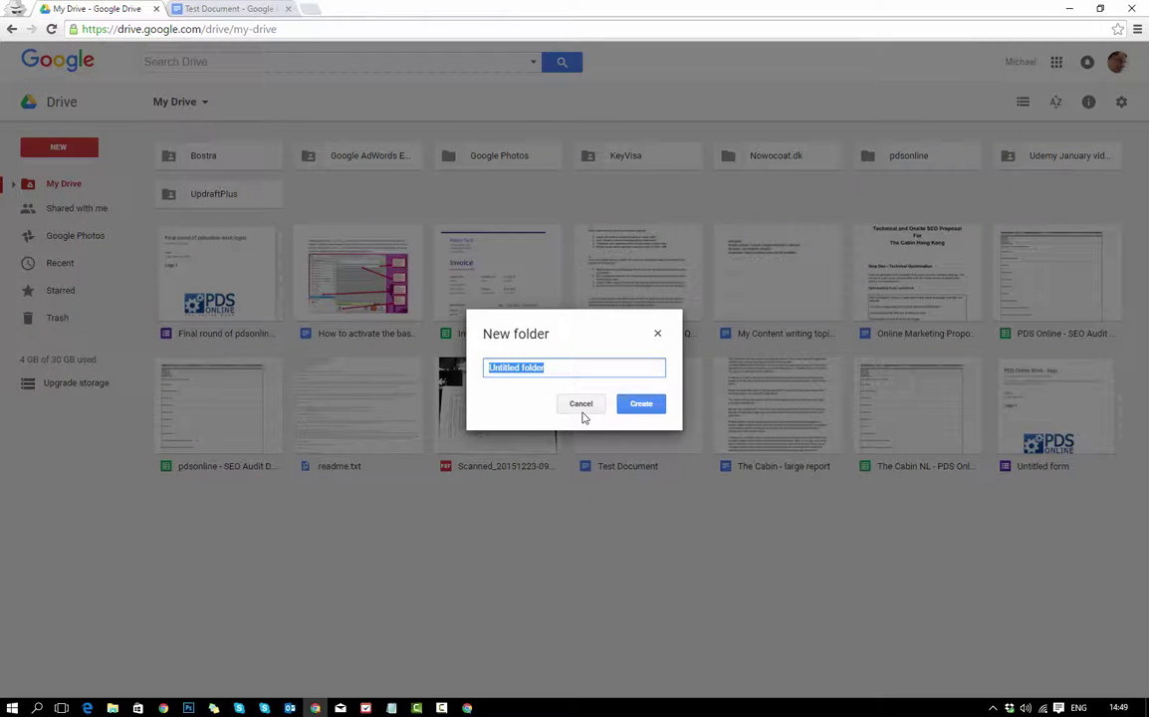
click(581, 404)
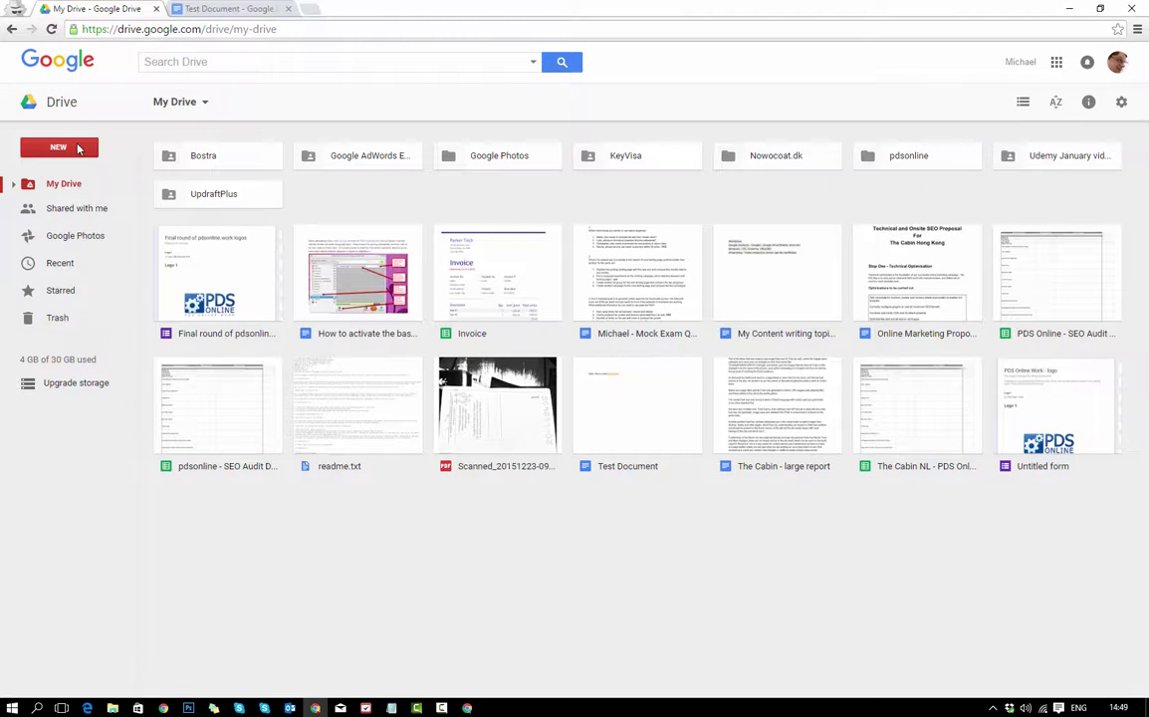
click(79, 147)
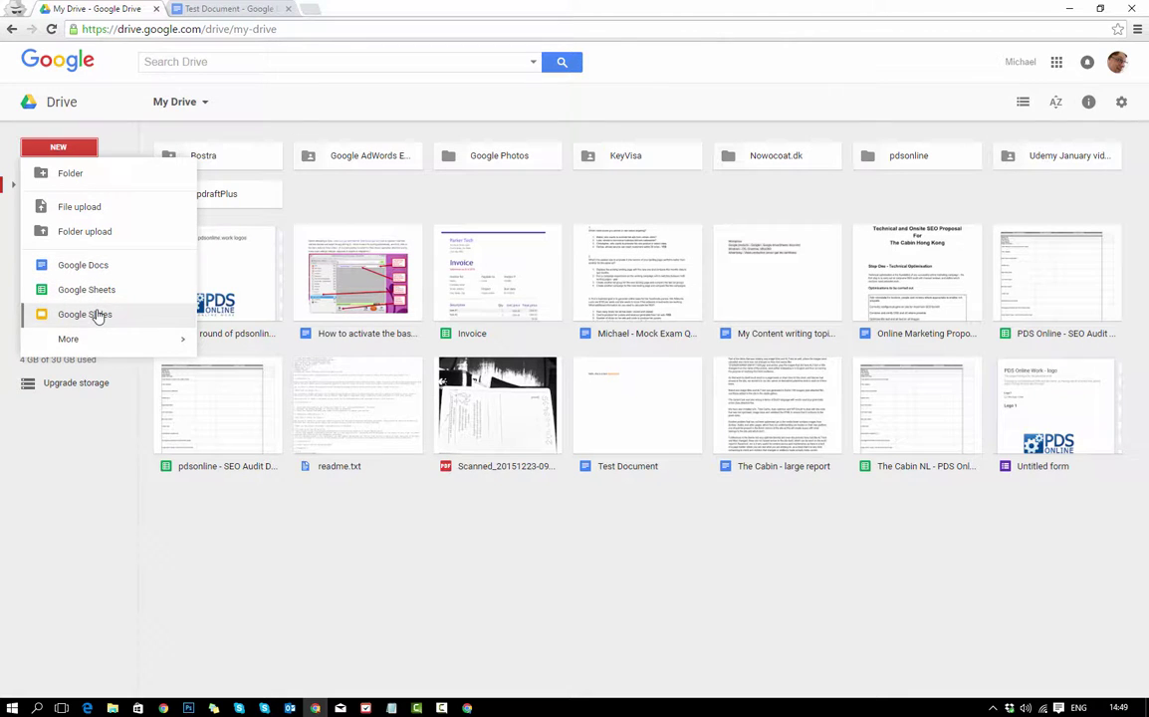
click(389, 521)
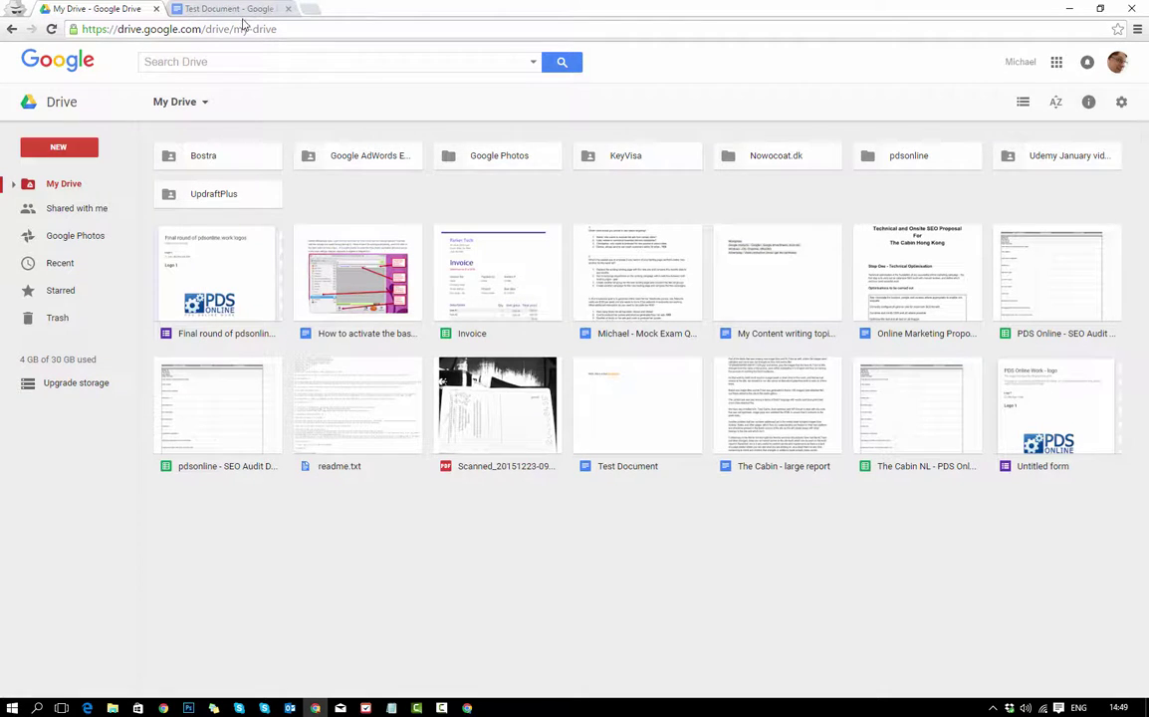
click(227, 9)
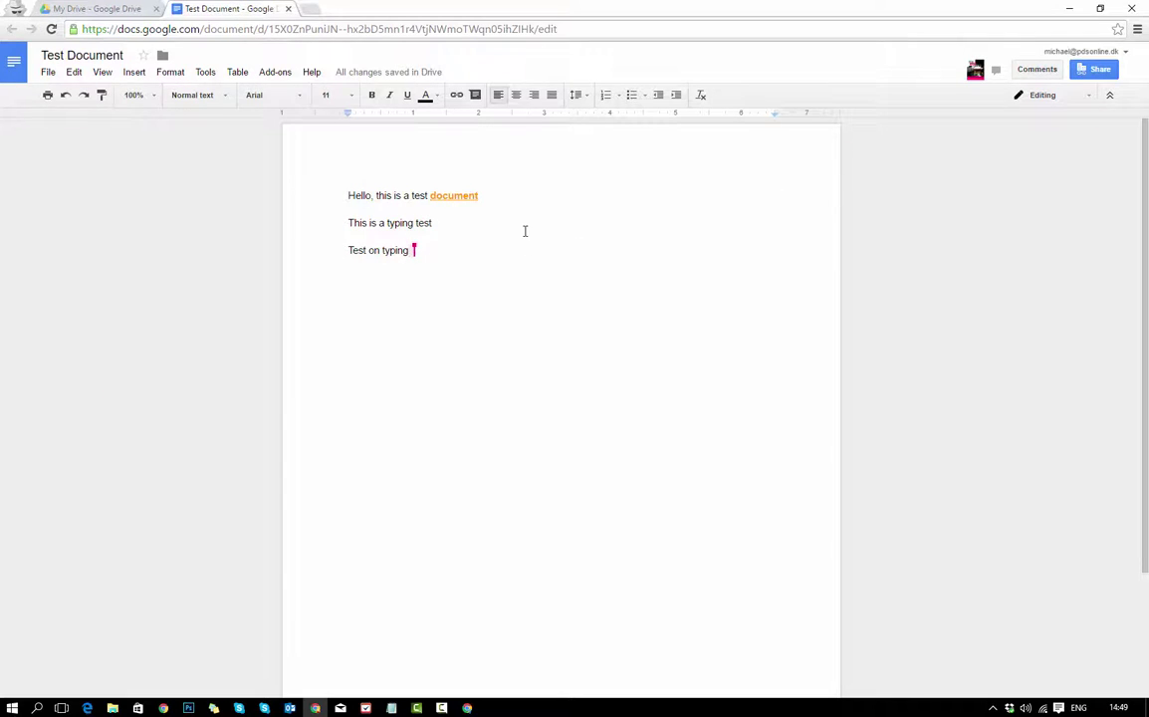